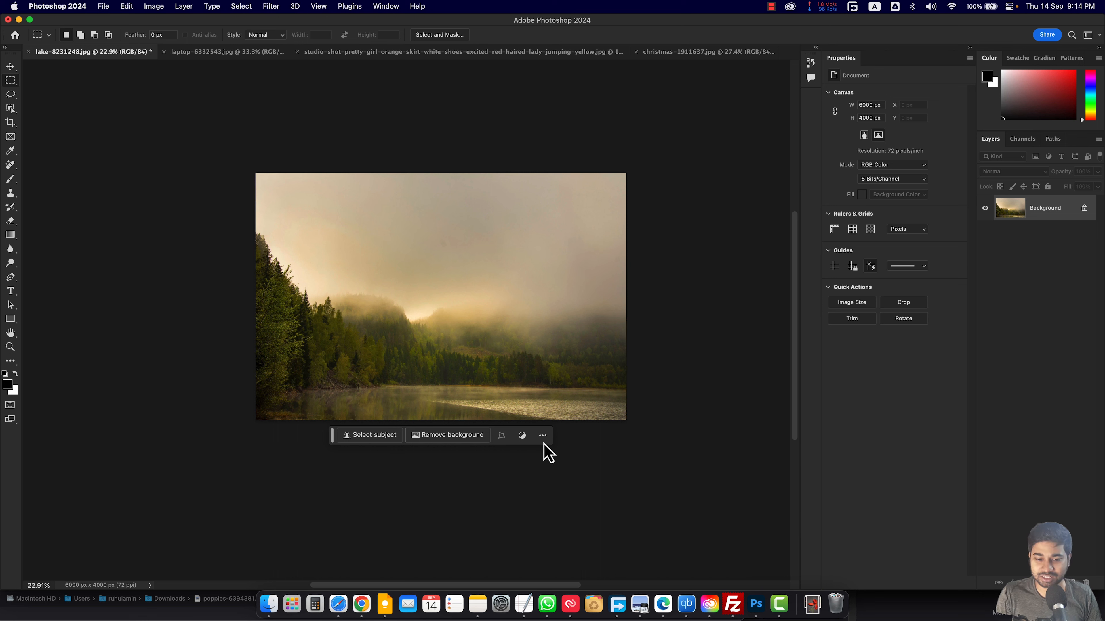
Try repositioning the unpinned contextual task bar and making two rectangular selections in the sky, clearing each one.
{"action": "left_click_drag", "start_coordinate": [330, 438], "coordinate": [351, 466]}
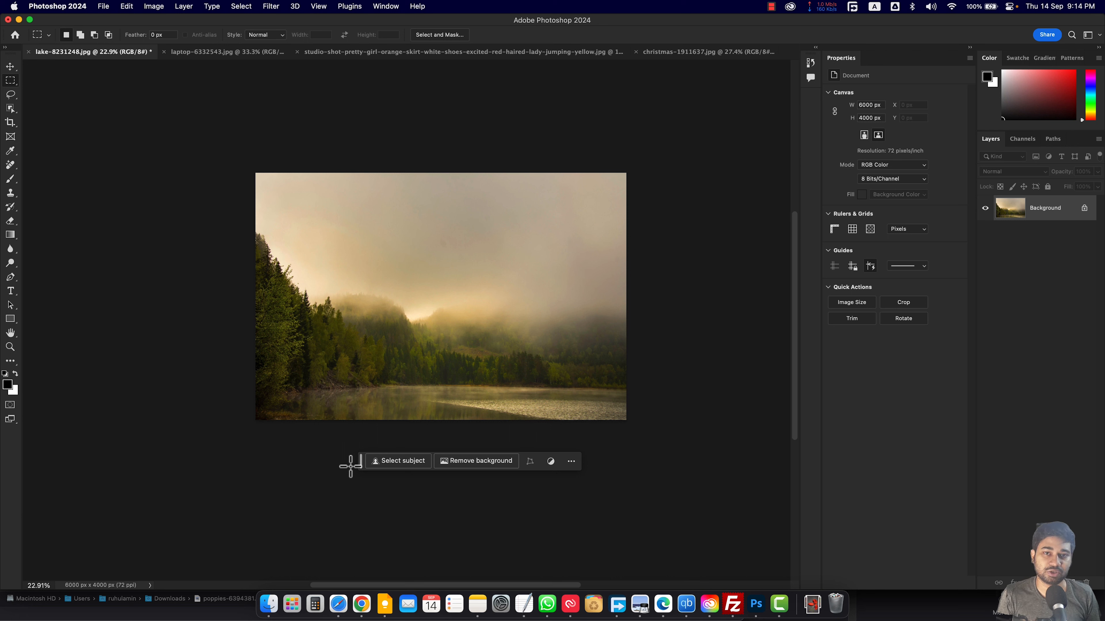
{"action": "left_click_drag", "start_coordinate": [341, 219], "coordinate": [572, 297]}
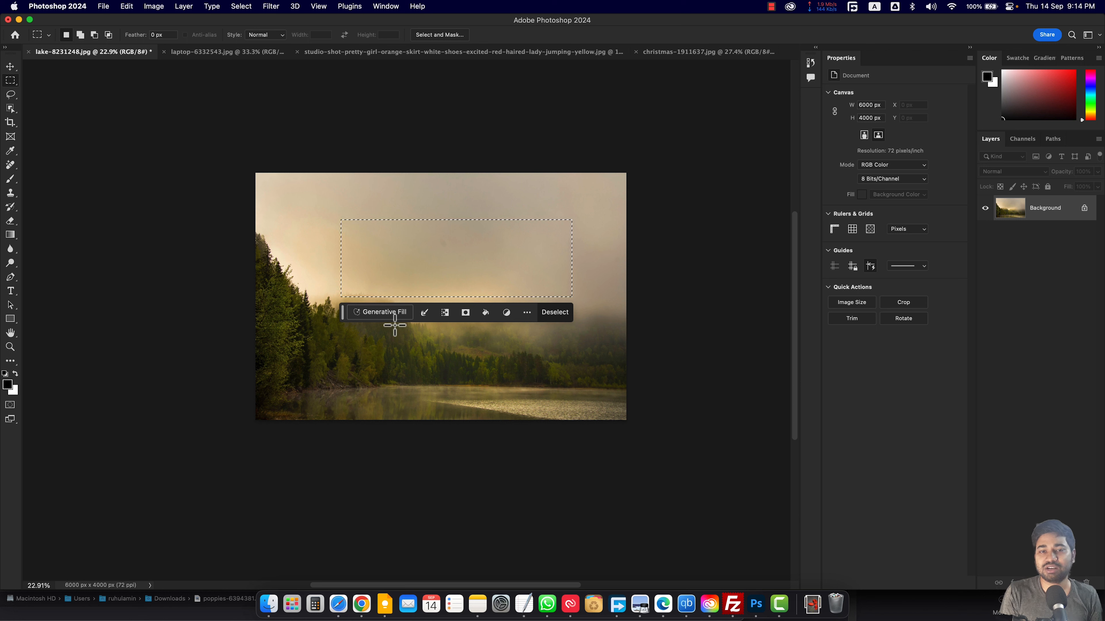
{"action": "key", "text": "super+d"}
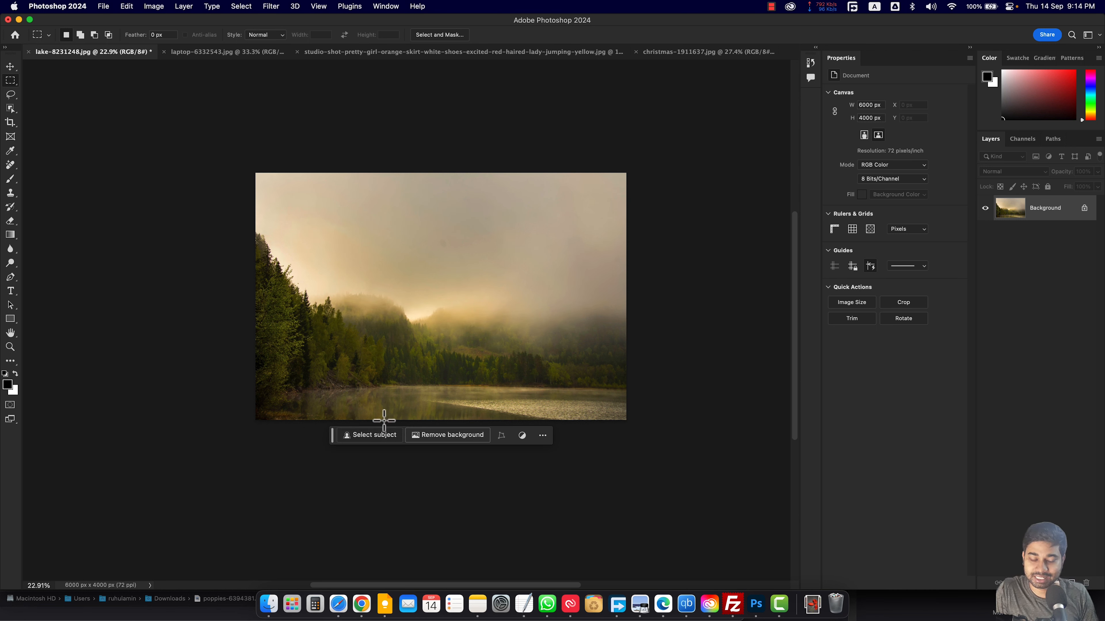
{"action": "left_click_drag", "start_coordinate": [273, 185], "coordinate": [467, 286]}
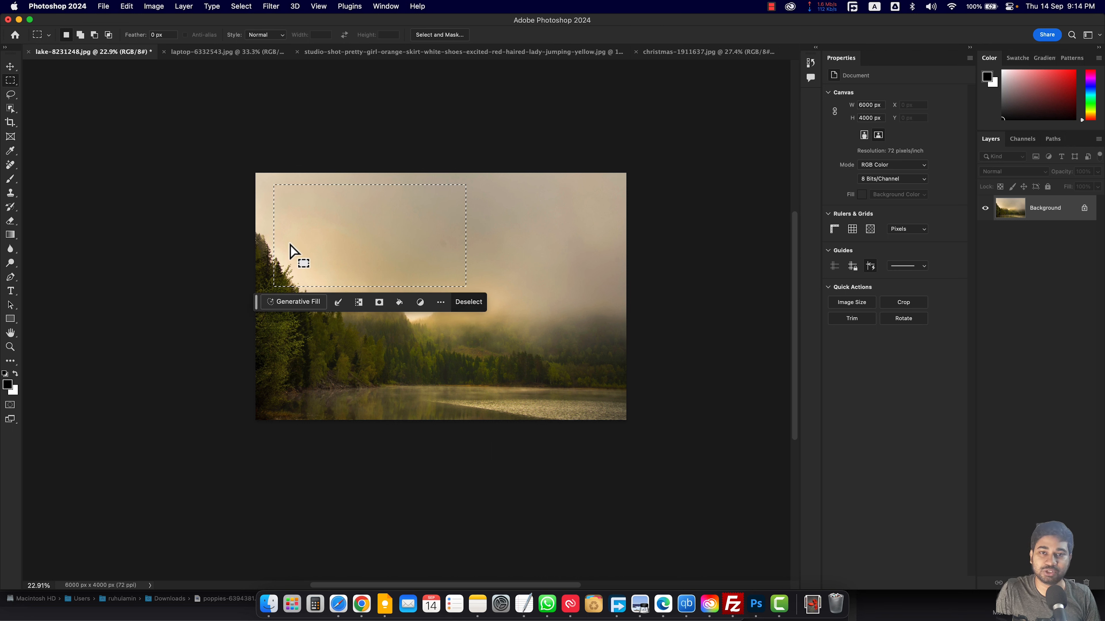
{"action": "left_click", "coordinate": [567, 331]}
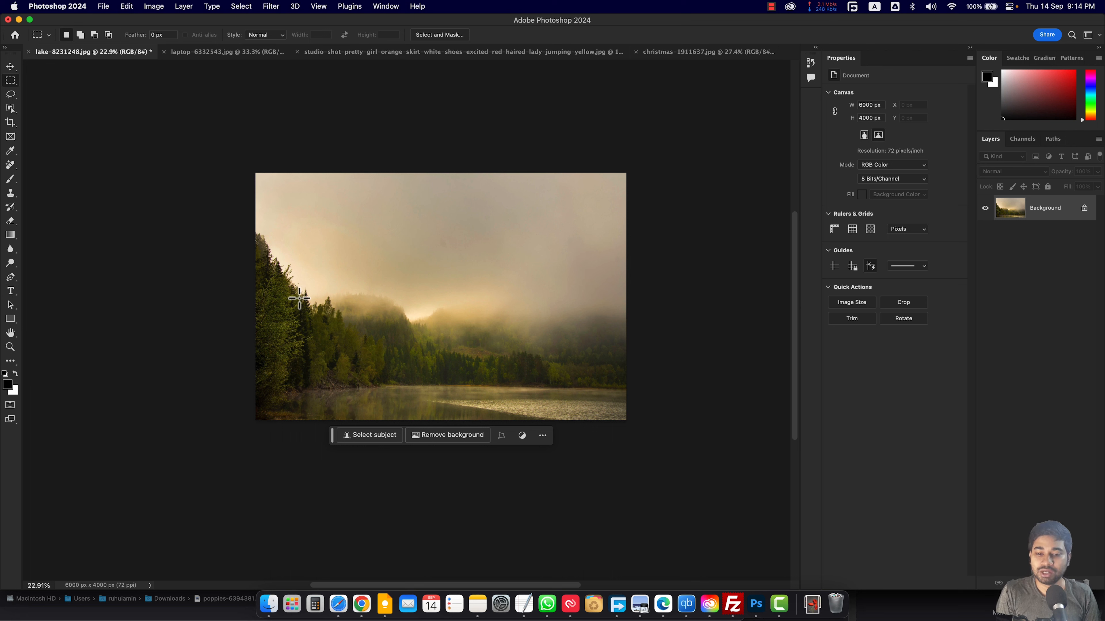
Pin the contextual task bar and park it in the empty area below the photo, testing it with a rectangular selection.
{"action": "left_click", "coordinate": [543, 436]}
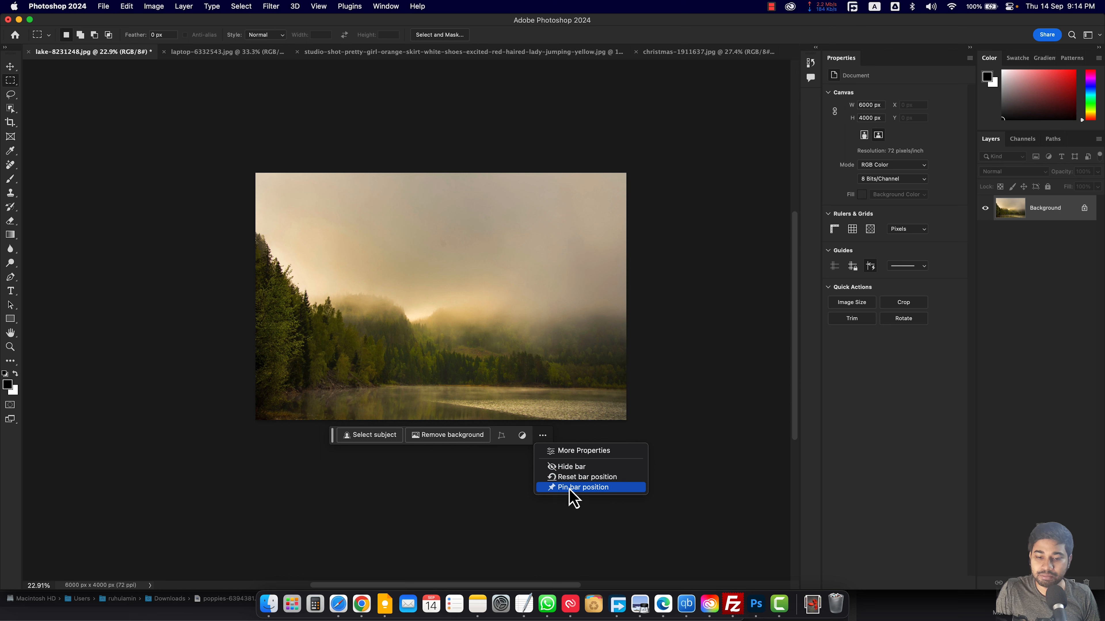
{"action": "left_click", "coordinate": [571, 488]}
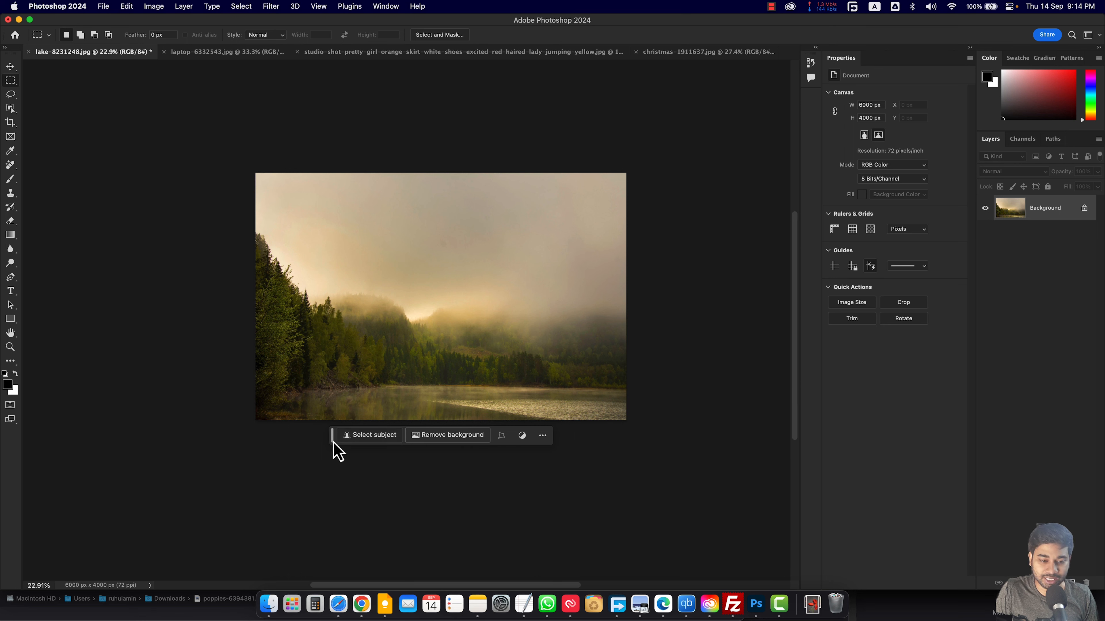
{"action": "left_click_drag", "start_coordinate": [333, 435], "coordinate": [553, 558]}
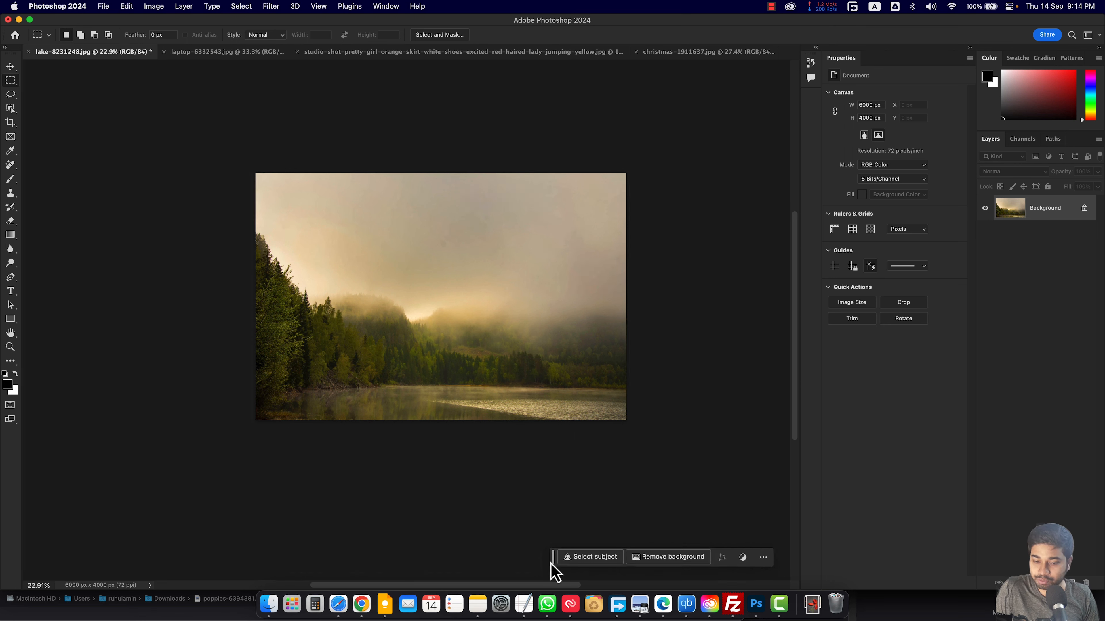
{"action": "left_click_drag", "start_coordinate": [305, 191], "coordinate": [545, 335]}
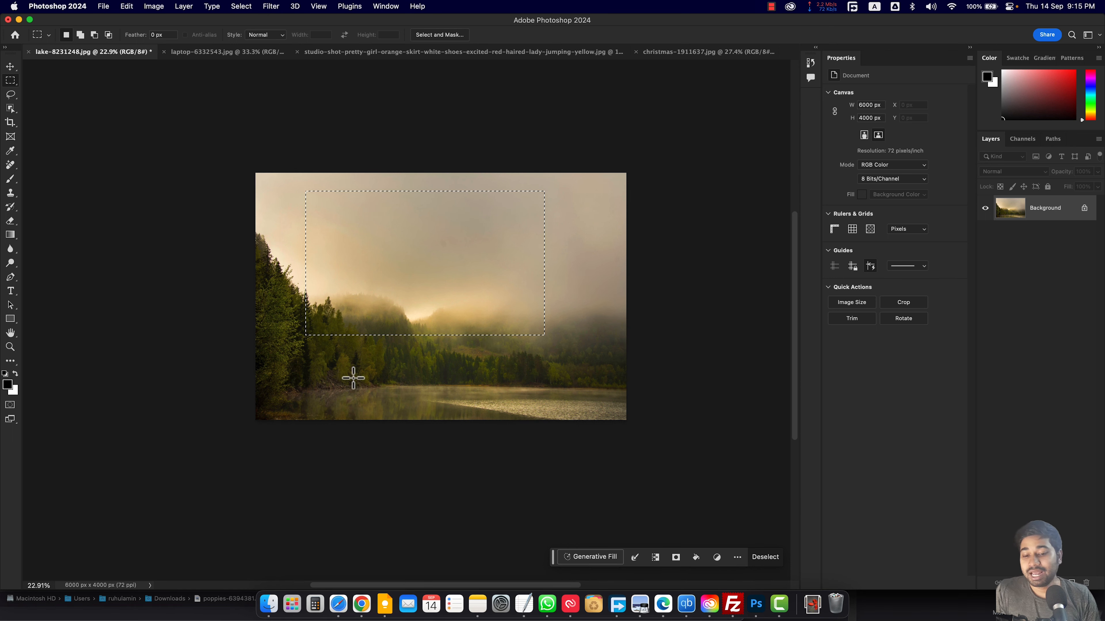
{"action": "left_click", "coordinate": [354, 378]}
Select a rectangle about 1036 × 341 px on the lake's rippling water and run Generative Fill with the prompt "boat".
{"action": "scroll", "coordinate": [407, 374], "scroll_direction": "up", "scroll_amount": 3}
{"action": "scroll", "coordinate": [518, 424], "scroll_direction": "down", "scroll_amount": 5}
{"action": "scroll", "coordinate": [583, 467], "scroll_direction": "up", "scroll_amount": 5}
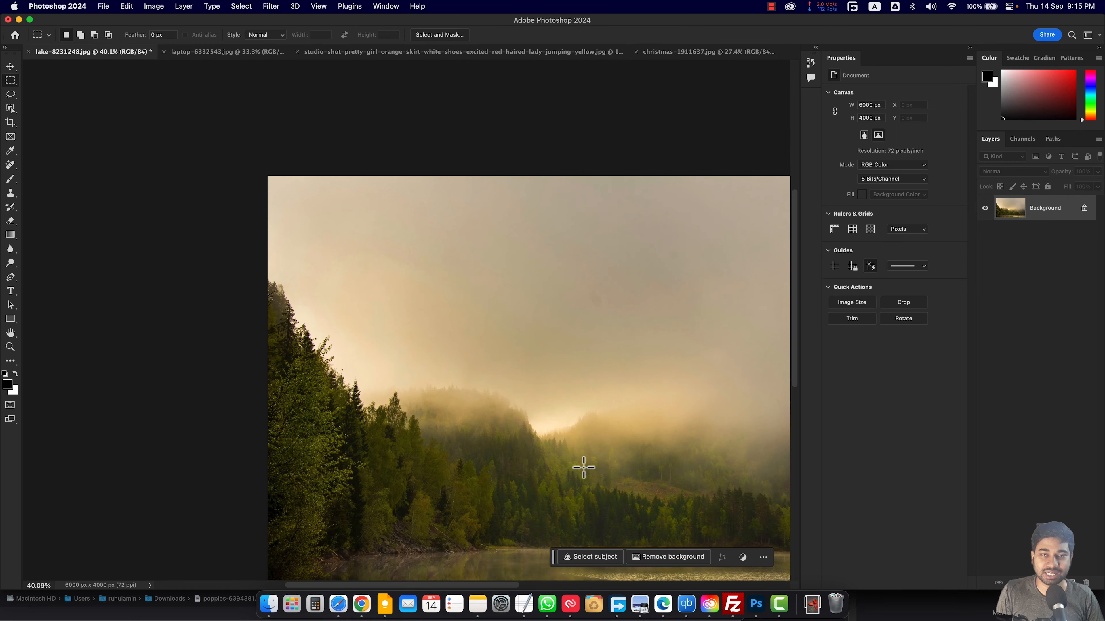
{"action": "key", "text": "space"}
{"action": "left_click_drag", "start_coordinate": [656, 403], "coordinate": [424, 132]}
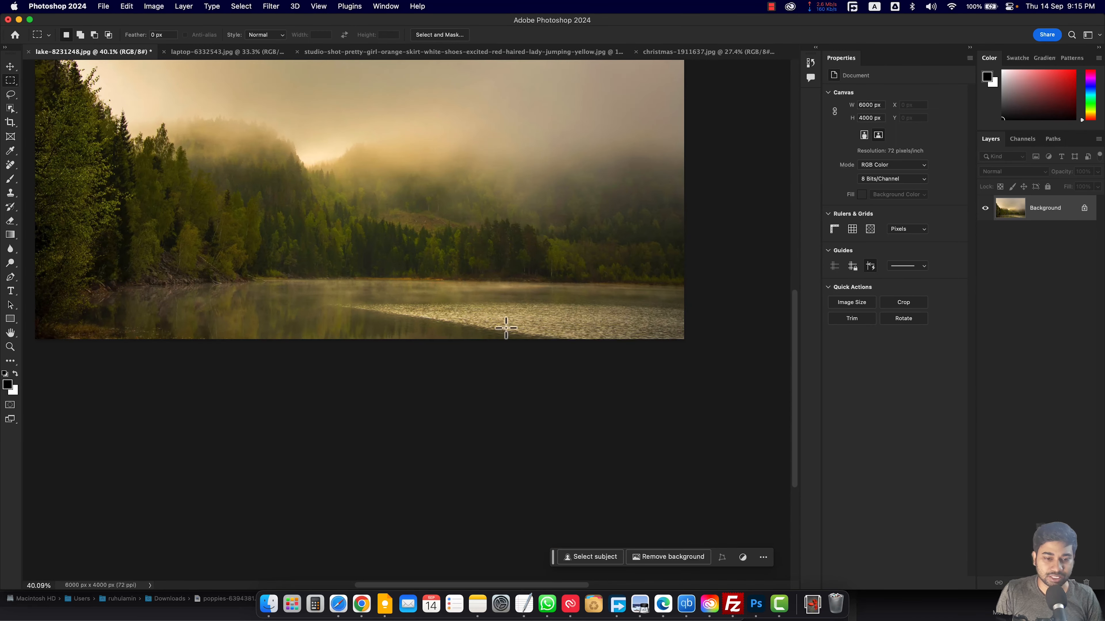
{"action": "left_click_drag", "start_coordinate": [392, 296], "coordinate": [492, 332]}
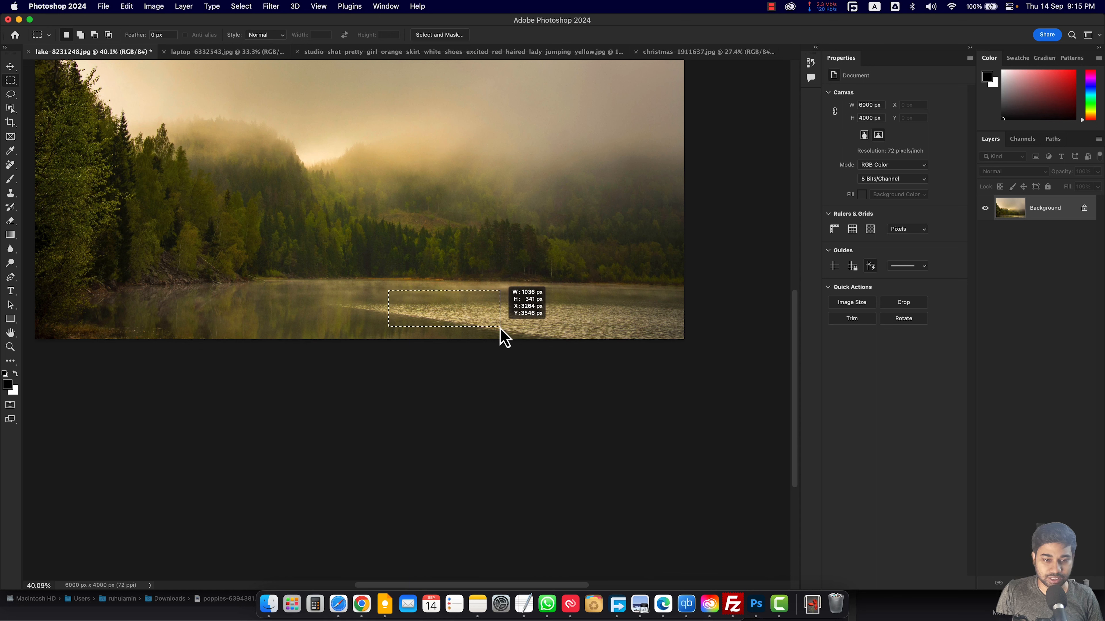
{"action": "left_click_drag", "start_coordinate": [506, 334], "coordinate": [506, 334]}
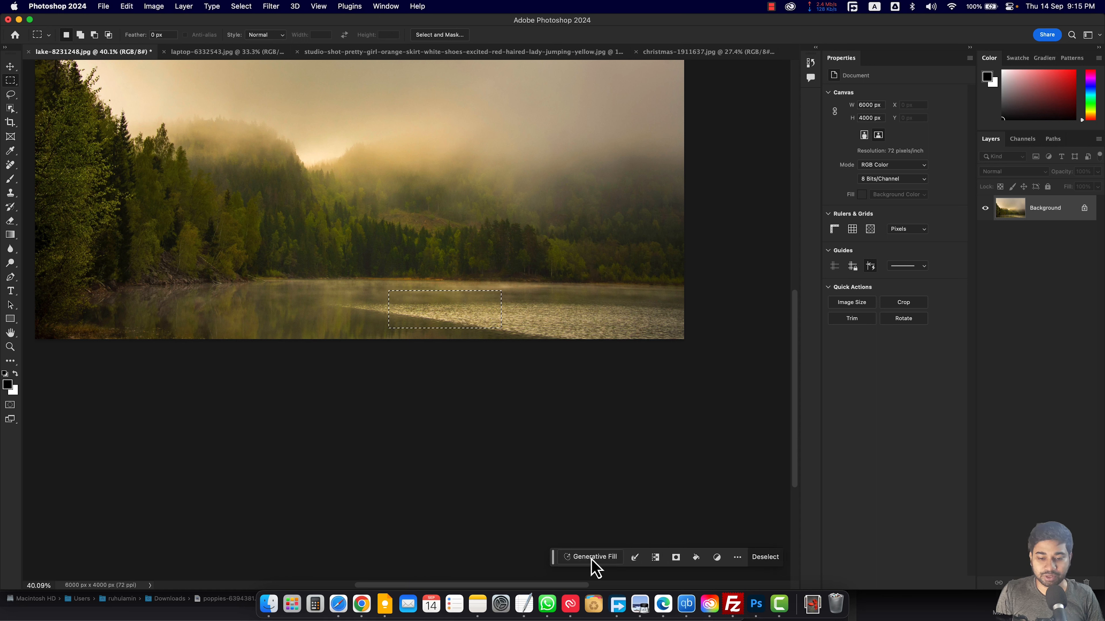
{"action": "left_click", "coordinate": [590, 559]}
{"action": "type", "text": "boa"}
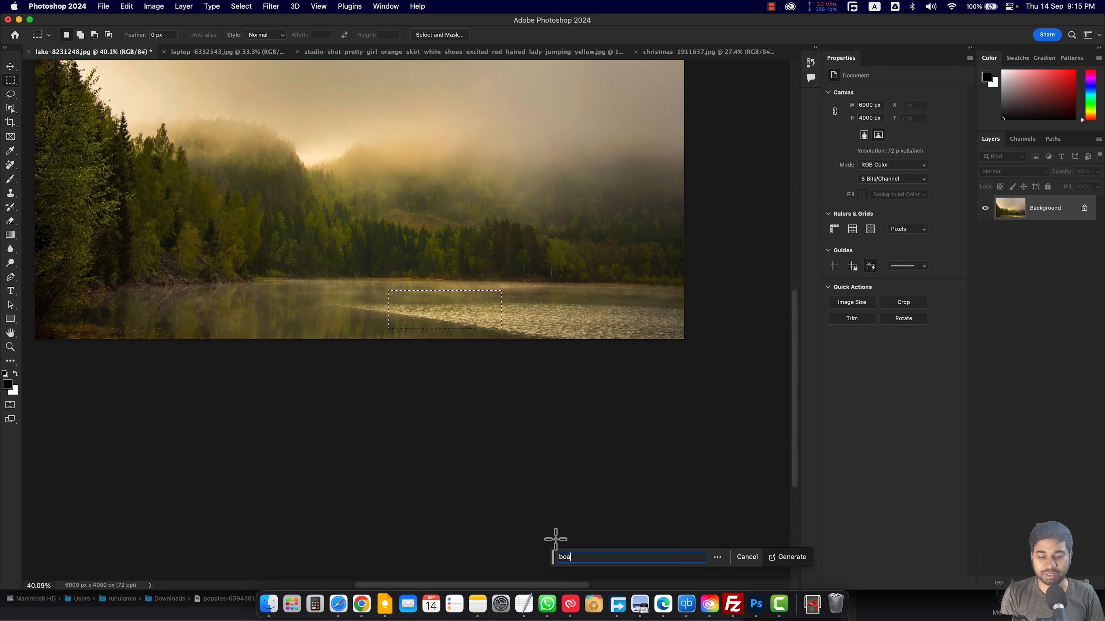
{"action": "type", "text": "t"}
{"action": "left_click", "coordinate": [785, 558]}
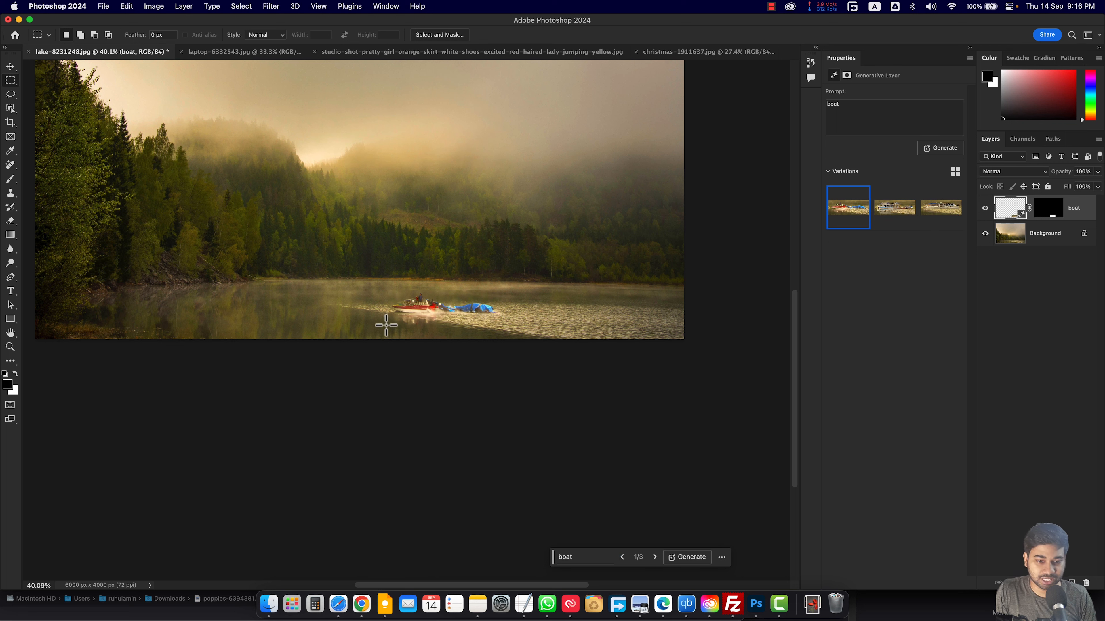
Compare the second and third boat variations, apply the third, and check it against the whole photo.
{"action": "left_click", "coordinate": [889, 213]}
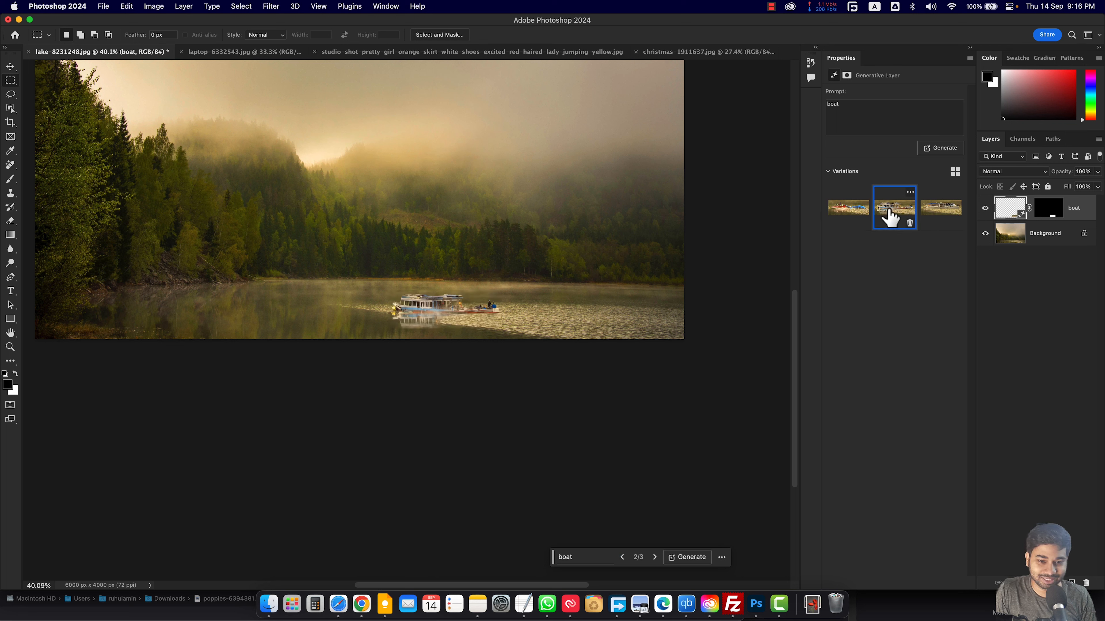
{"action": "left_click", "coordinate": [940, 215]}
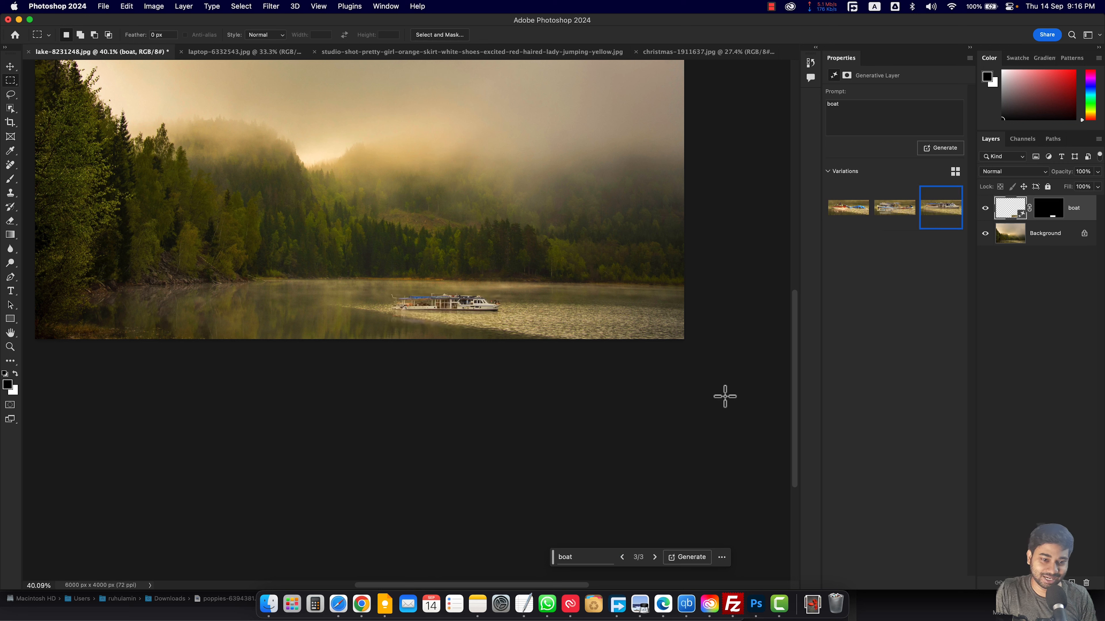
{"action": "scroll", "coordinate": [440, 330], "scroll_direction": "up", "scroll_amount": 8}
{"action": "scroll", "coordinate": [452, 334], "scroll_direction": "down", "scroll_amount": 10}
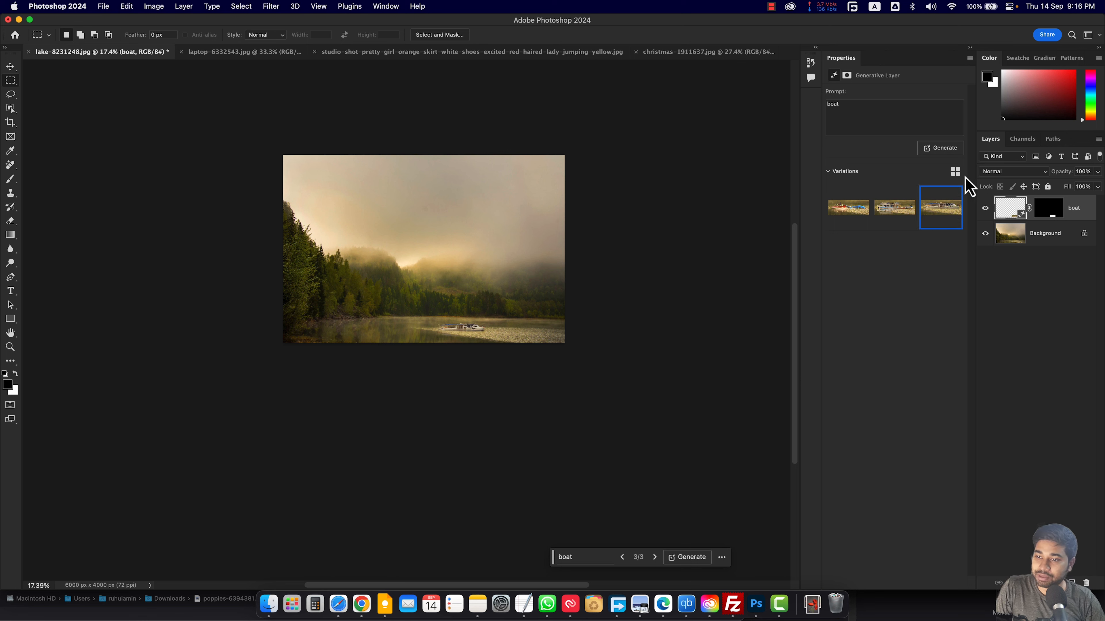
Enlarge the boat variation thumbnails and return them to the smaller size.
{"action": "left_click", "coordinate": [955, 172]}
{"action": "left_click", "coordinate": [956, 172]}
{"action": "left_click", "coordinate": [955, 172]}
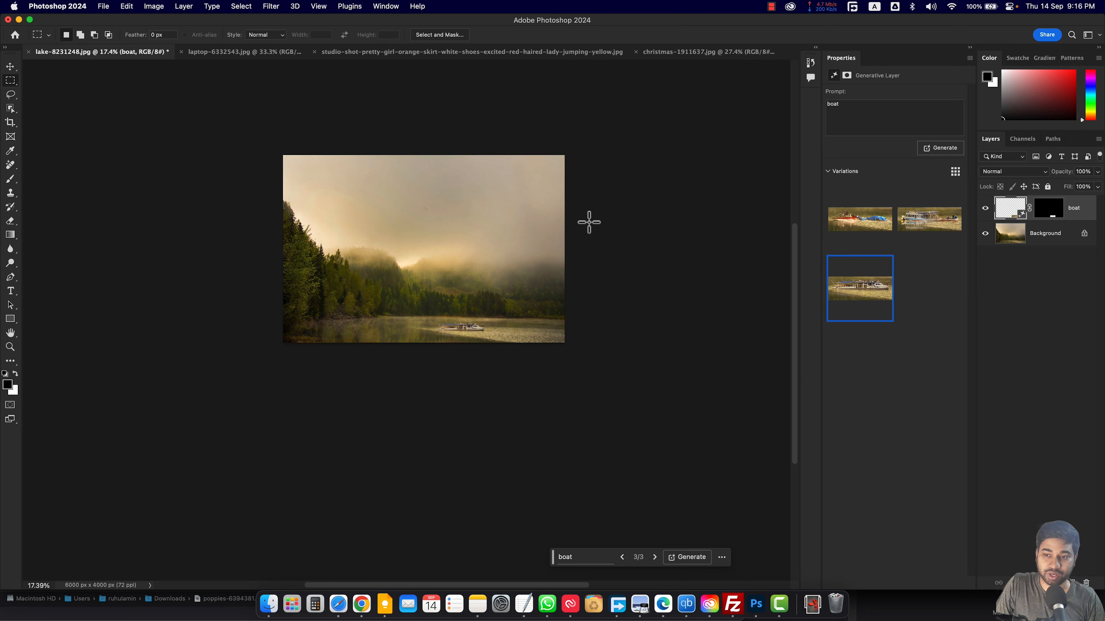
{"action": "left_click", "coordinate": [956, 172]}
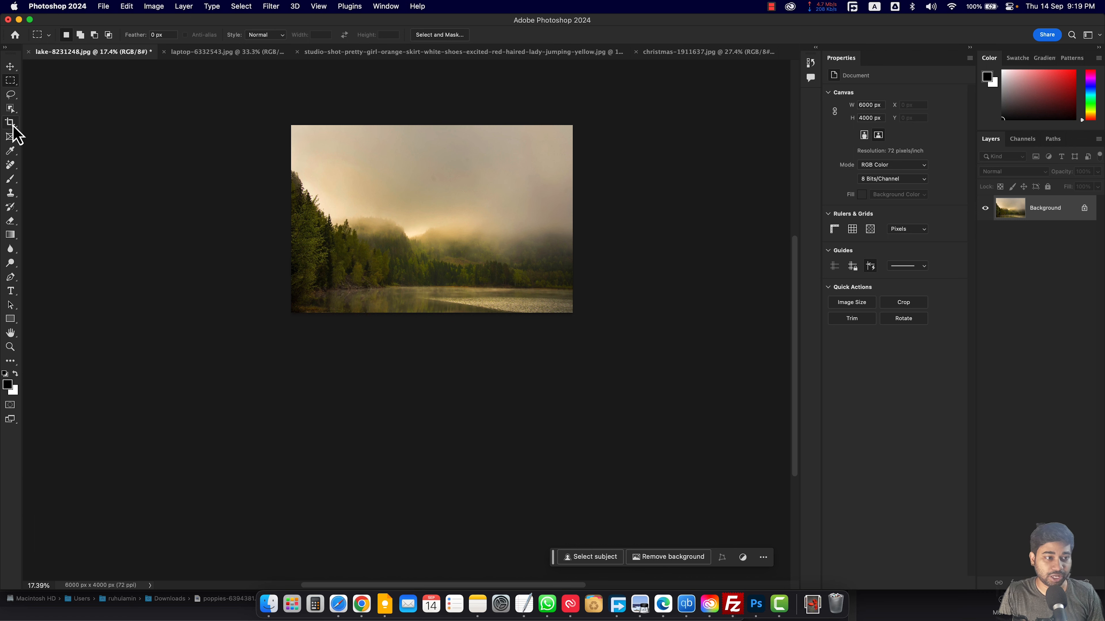
Extend the lake photo's canvas on both sides and above to about 8922 × 4639 px with Generative Expand, choosing the third variation.
{"action": "left_click", "coordinate": [11, 122]}
{"action": "left_click_drag", "start_coordinate": [573, 221], "coordinate": [575, 230]}
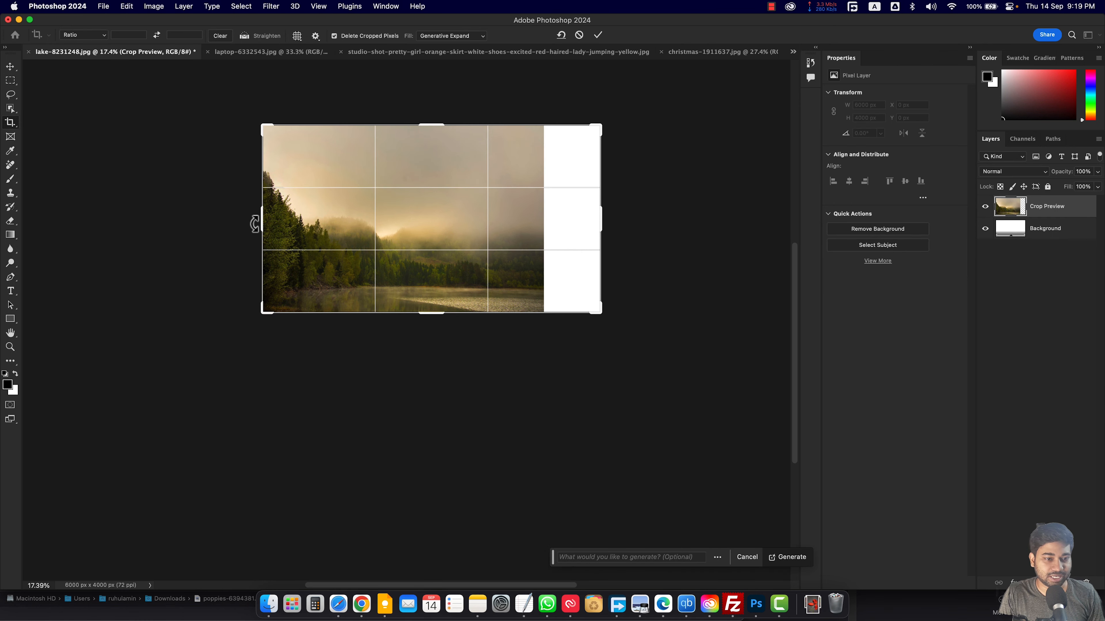
{"action": "left_click_drag", "start_coordinate": [262, 220], "coordinate": [221, 224]}
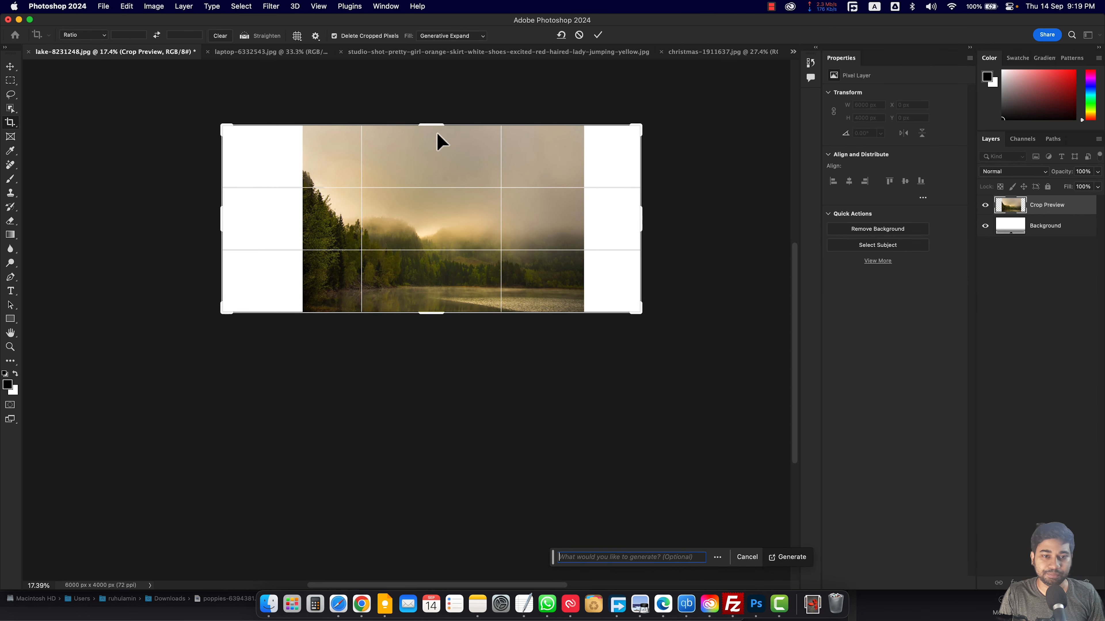
{"action": "left_click_drag", "start_coordinate": [431, 125], "coordinate": [431, 106]}
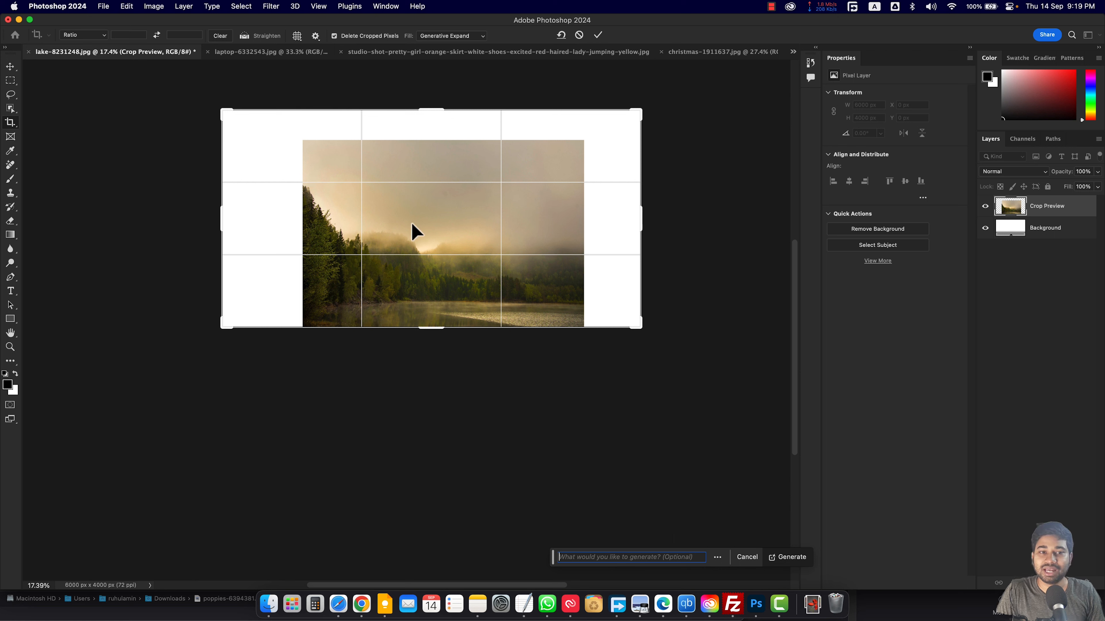
{"action": "left_click", "coordinate": [456, 38]}
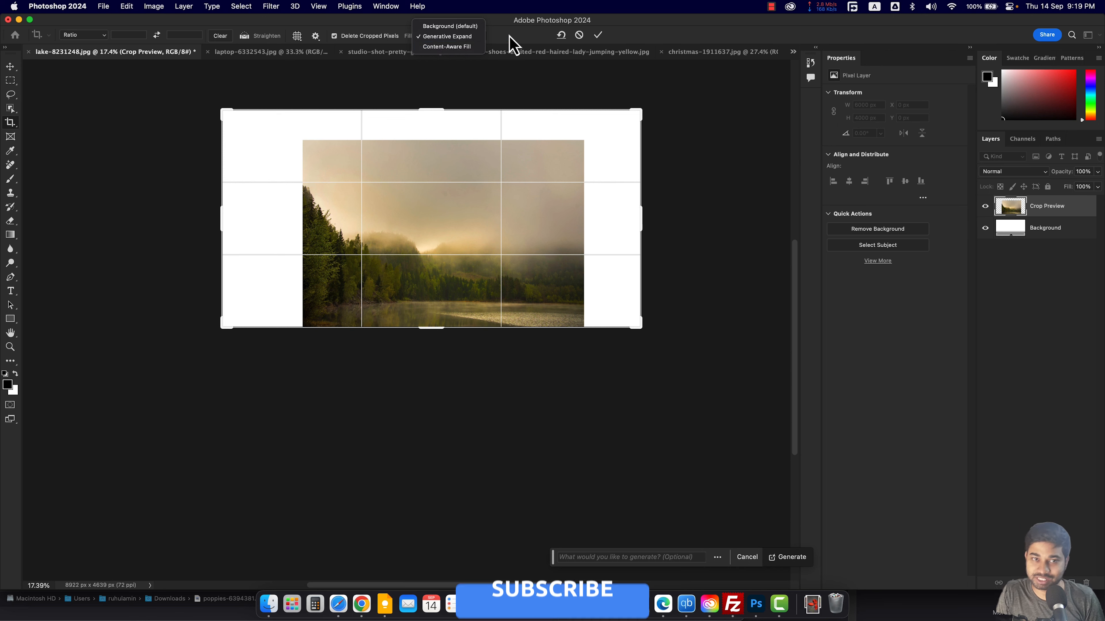
{"action": "left_click", "coordinate": [449, 37]}
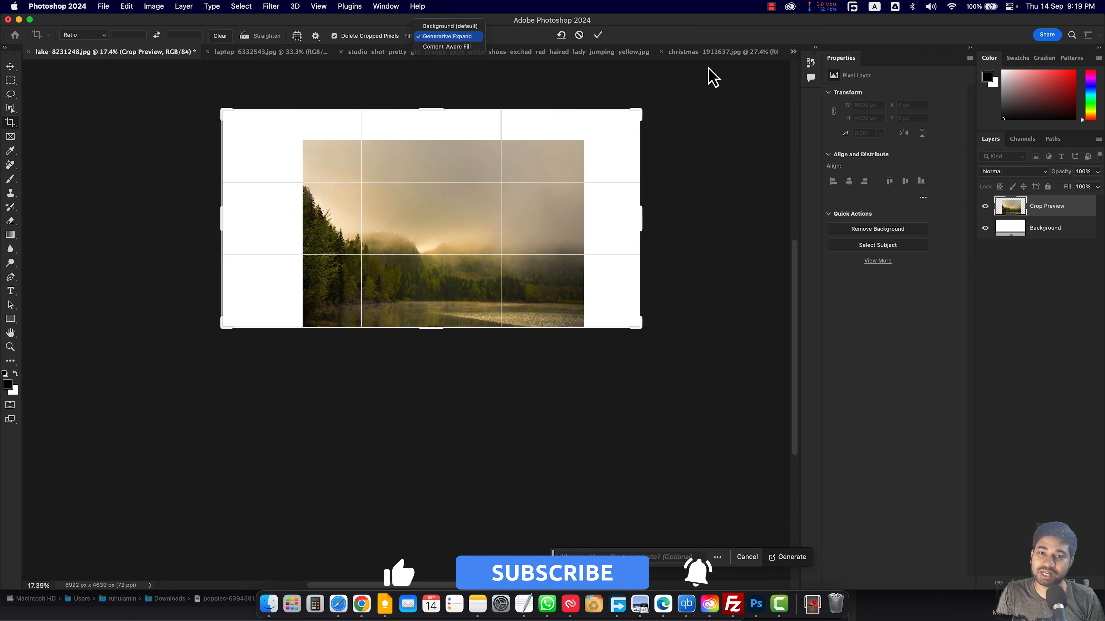
{"action": "left_click", "coordinate": [598, 35]}
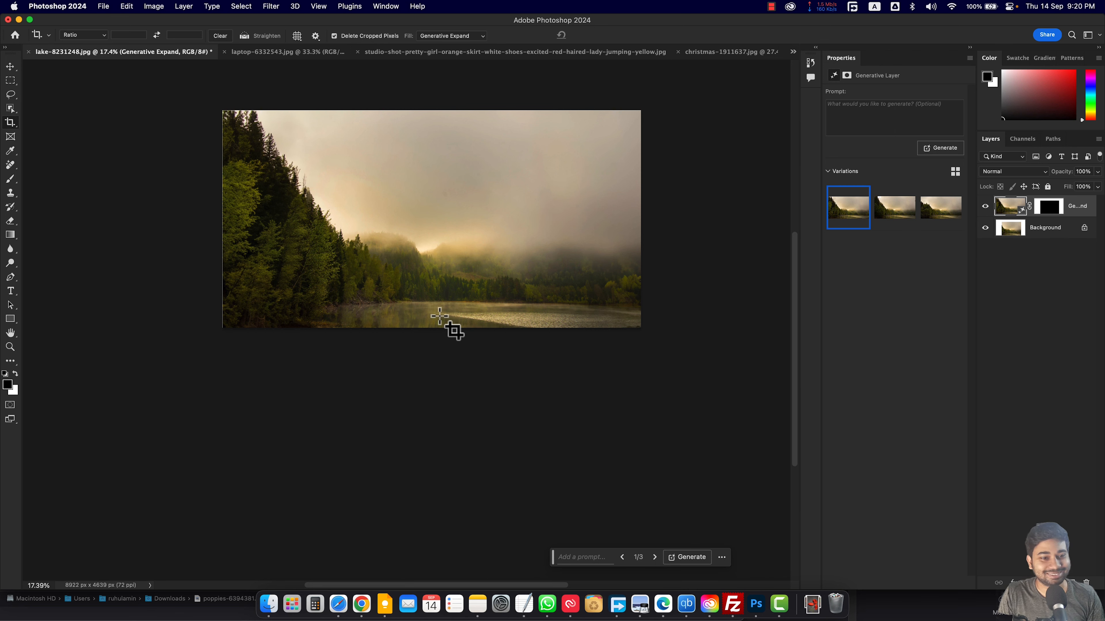
{"action": "left_click", "coordinate": [895, 209]}
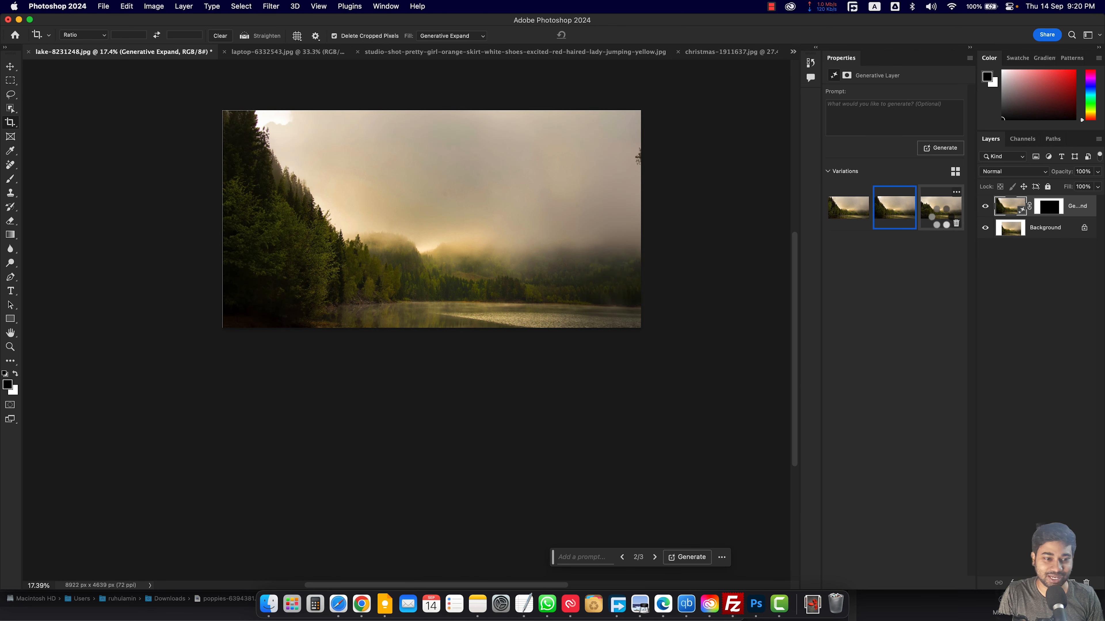
{"action": "left_click", "coordinate": [947, 220]}
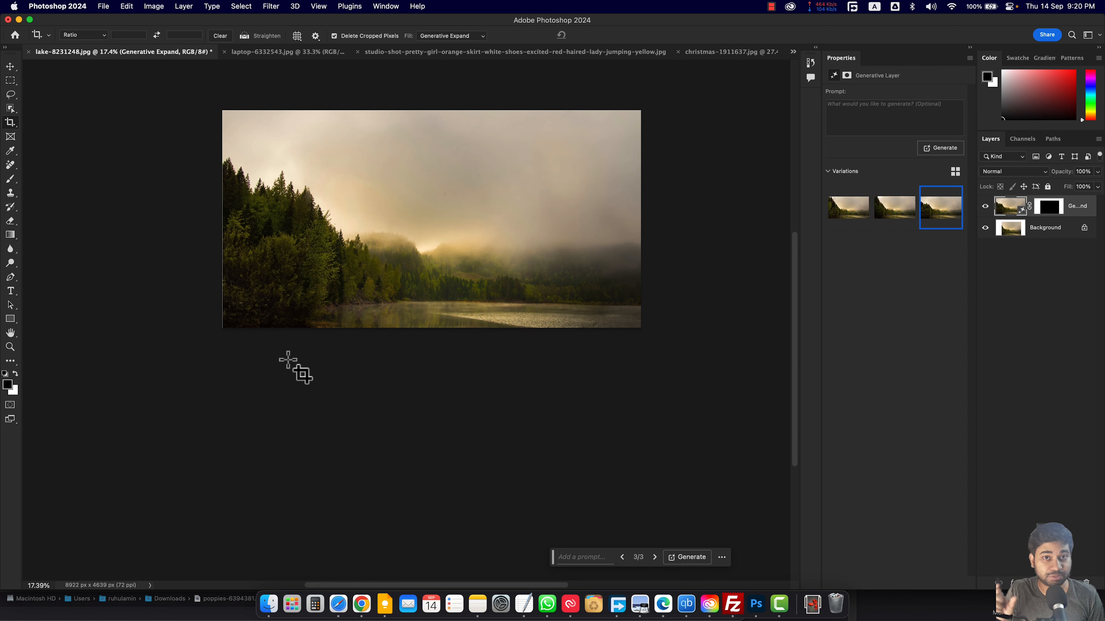
Examine how the generated forest and sky blend with the edges of the original lake photo.
{"action": "scroll", "coordinate": [316, 328], "scroll_direction": "up", "scroll_amount": 10}
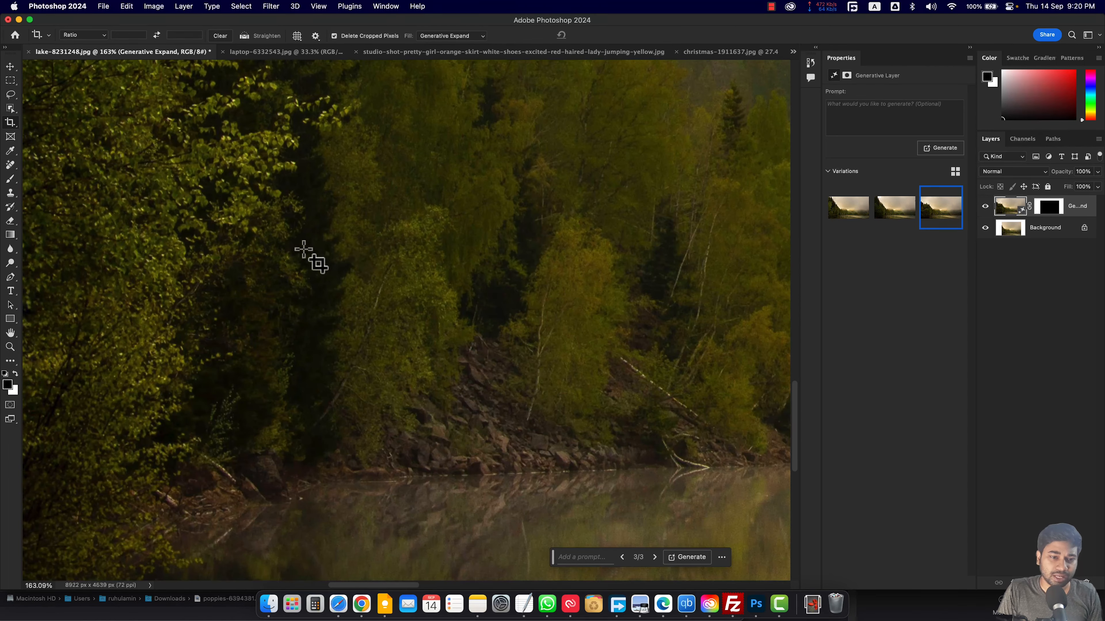
{"action": "left_click_drag", "start_coordinate": [303, 249], "coordinate": [747, 542]}
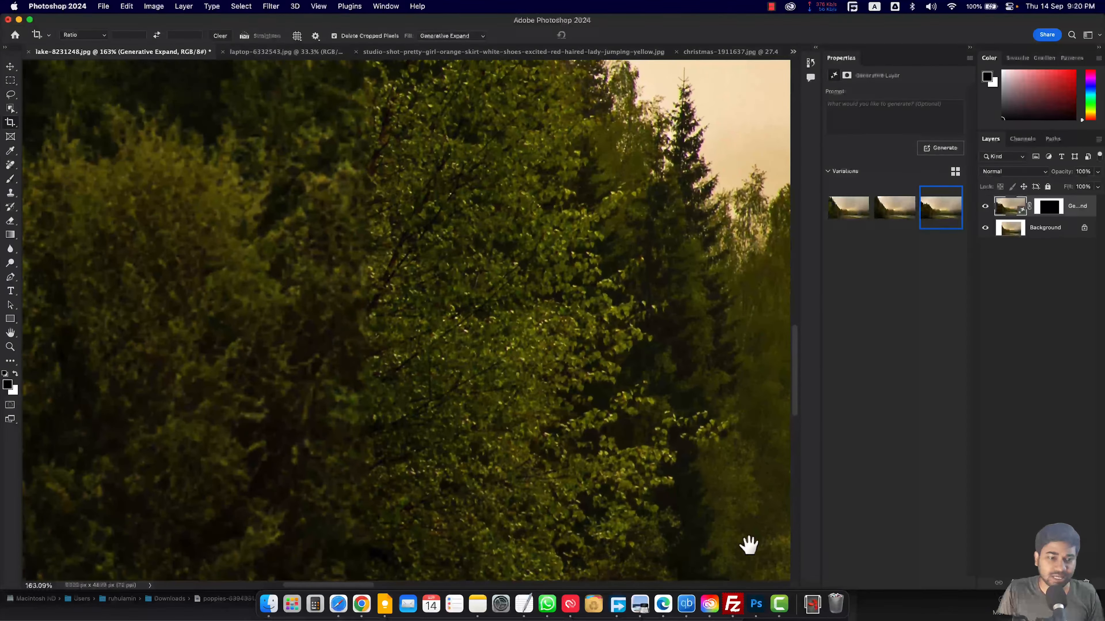
{"action": "scroll", "coordinate": [172, 345], "scroll_direction": "down", "scroll_amount": 5}
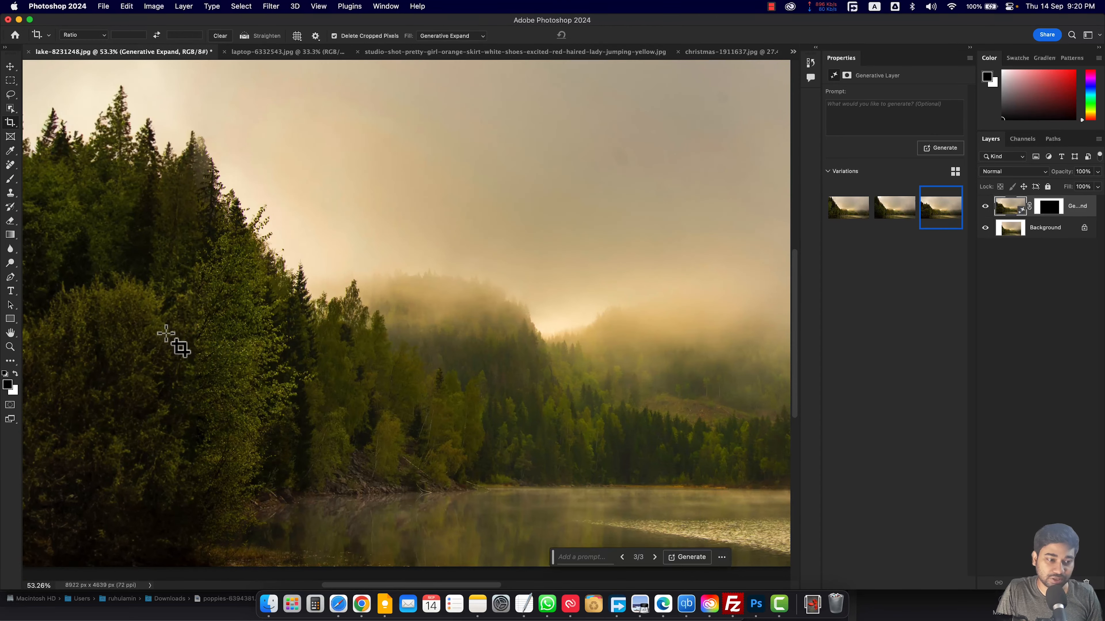
{"action": "left_click_drag", "start_coordinate": [173, 341], "coordinate": [434, 344]}
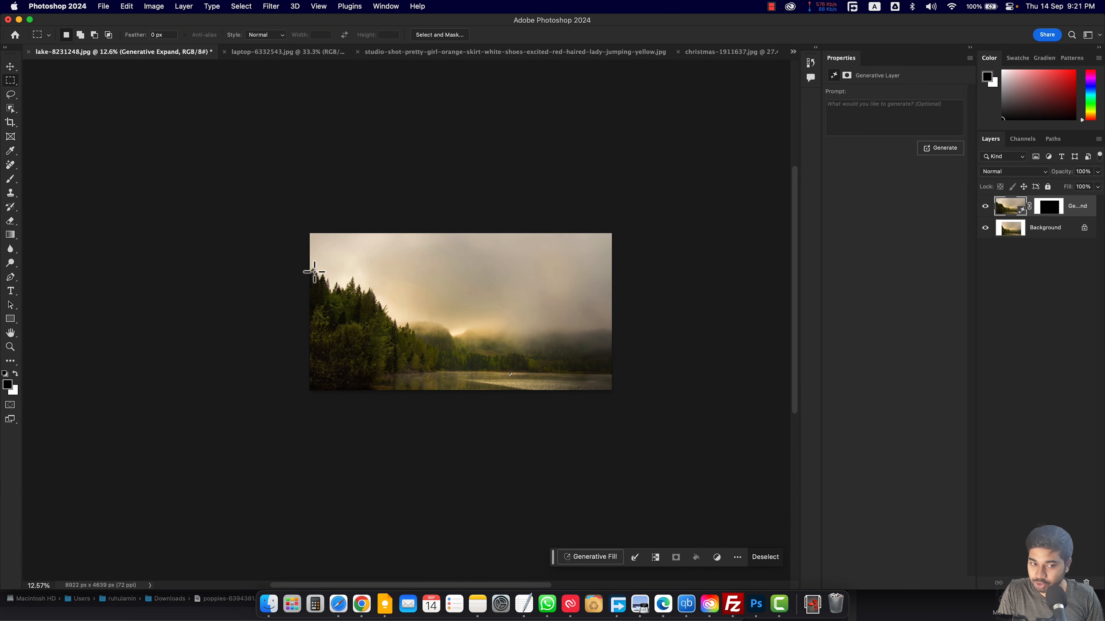
{"action": "scroll", "coordinate": [313, 255], "scroll_direction": "up", "scroll_amount": 3}
{"action": "left_click_drag", "start_coordinate": [309, 219], "coordinate": [424, 324]}
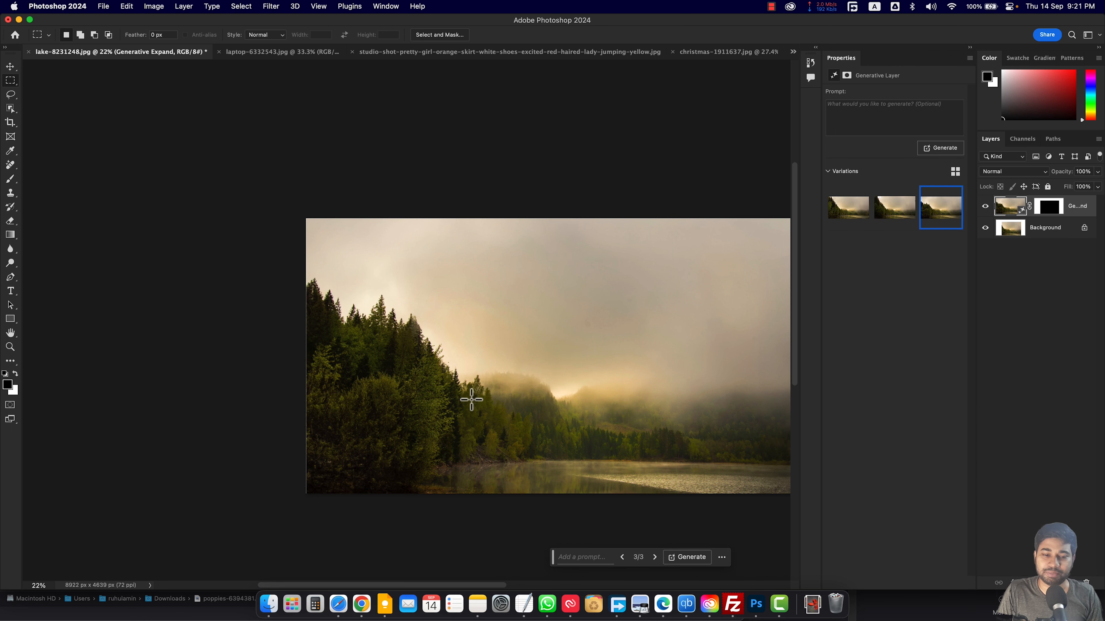
{"action": "scroll", "coordinate": [472, 401], "scroll_direction": "down", "scroll_amount": 3}
{"action": "left_click_drag", "start_coordinate": [604, 420], "coordinate": [553, 393]}
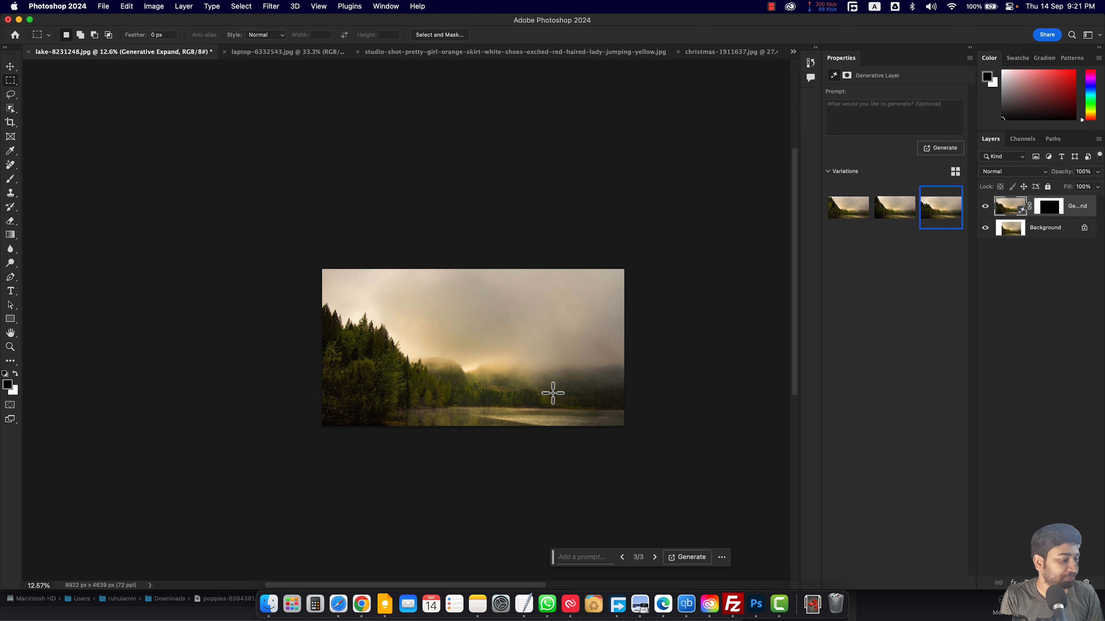
In the Christmas image, select the envelope with a rectangular marquee and run Generative Fill on it with an empty prompt.
{"action": "key", "text": "ctrl+shift+Tab"}
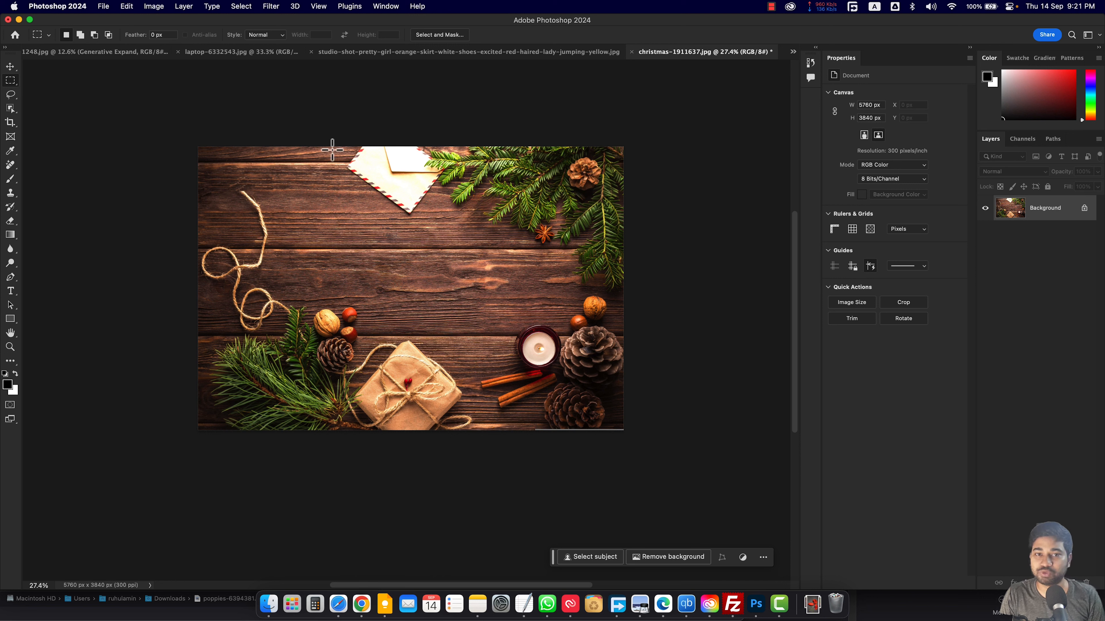
{"action": "left_click_drag", "start_coordinate": [329, 135], "coordinate": [471, 231]}
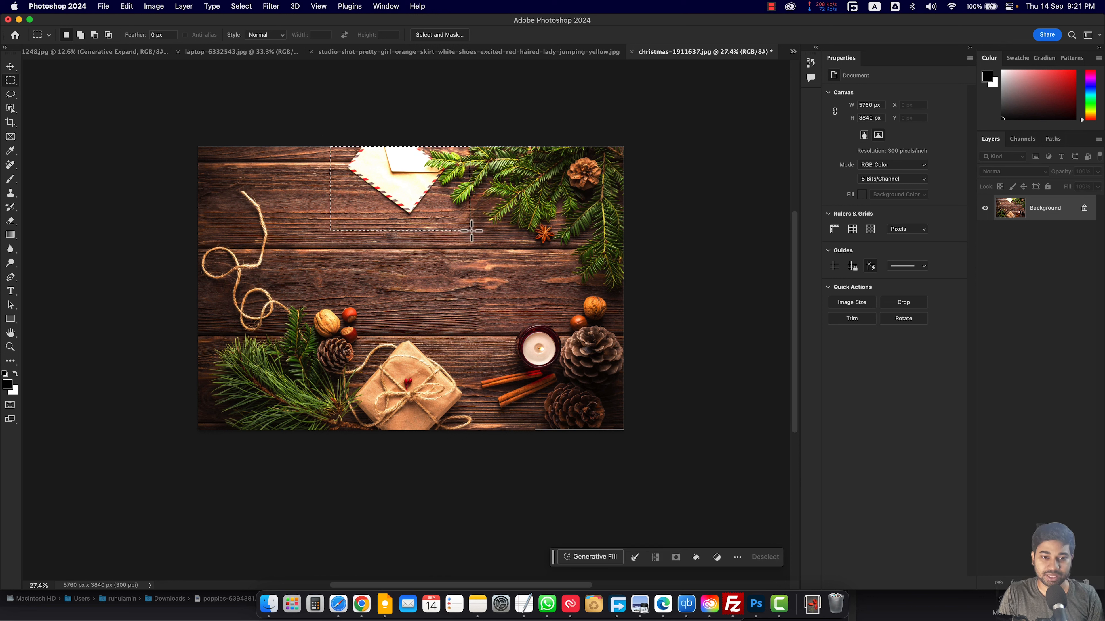
{"action": "left_click", "coordinate": [609, 558]}
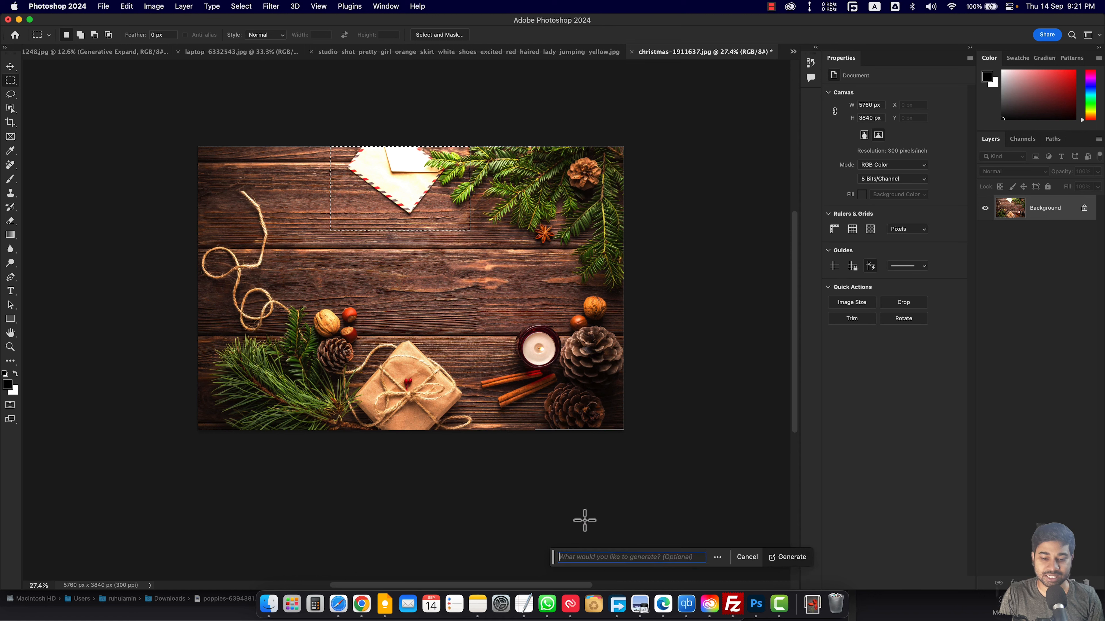
{"action": "left_click", "coordinate": [790, 561]}
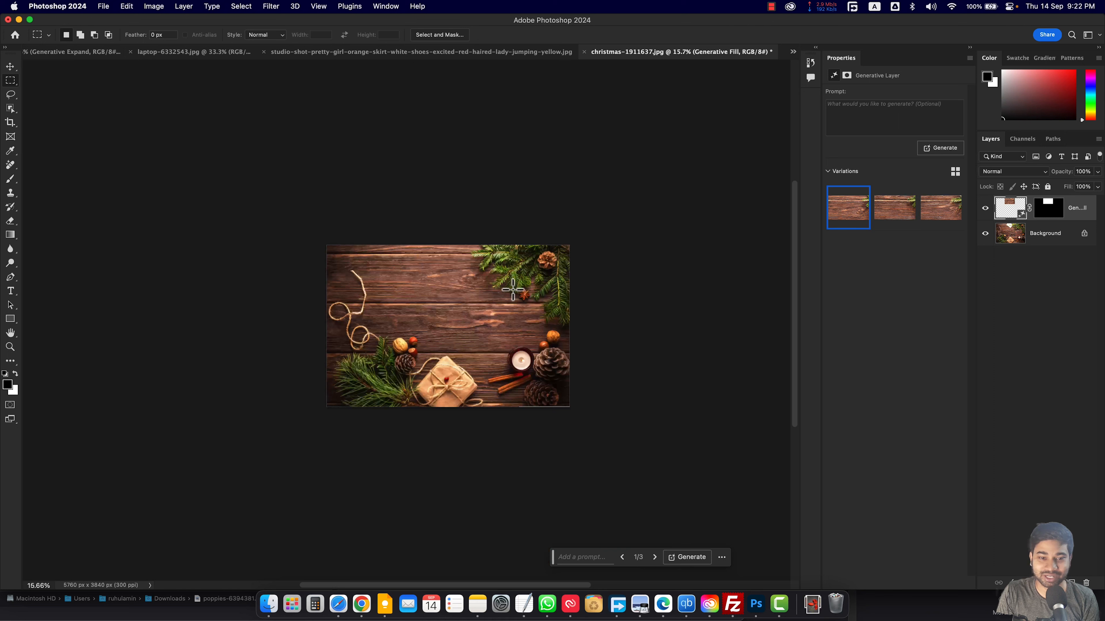
Compare the three generated wood variations that replace the envelope, finishing on the first one.
{"action": "left_click", "coordinate": [897, 217]}
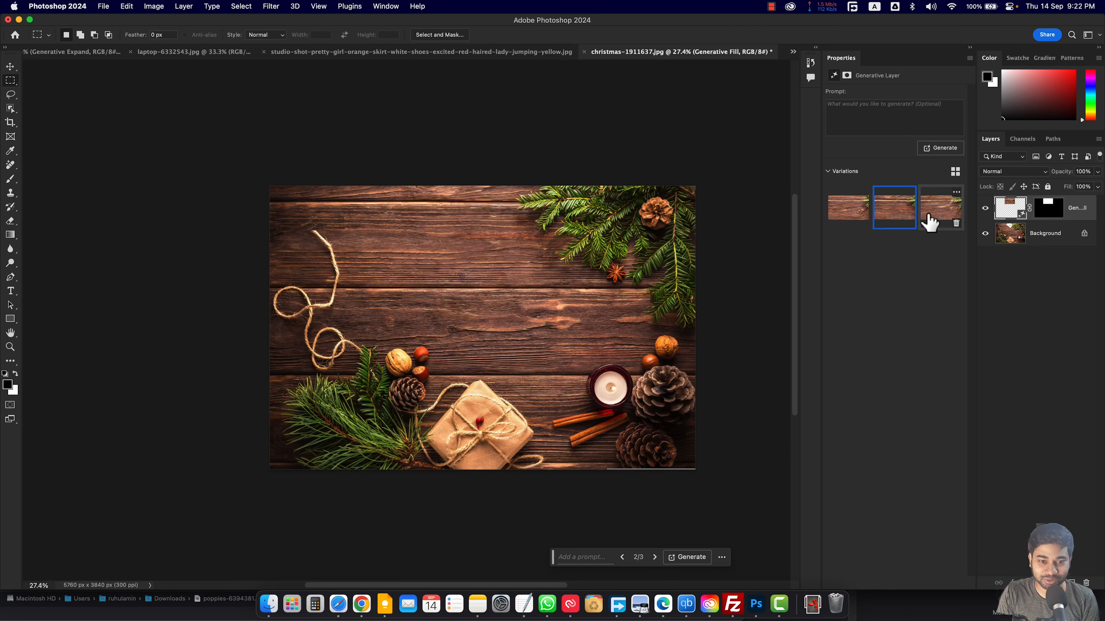
{"action": "left_click", "coordinate": [935, 220]}
{"action": "left_click", "coordinate": [885, 217]}
{"action": "left_click", "coordinate": [839, 226]}
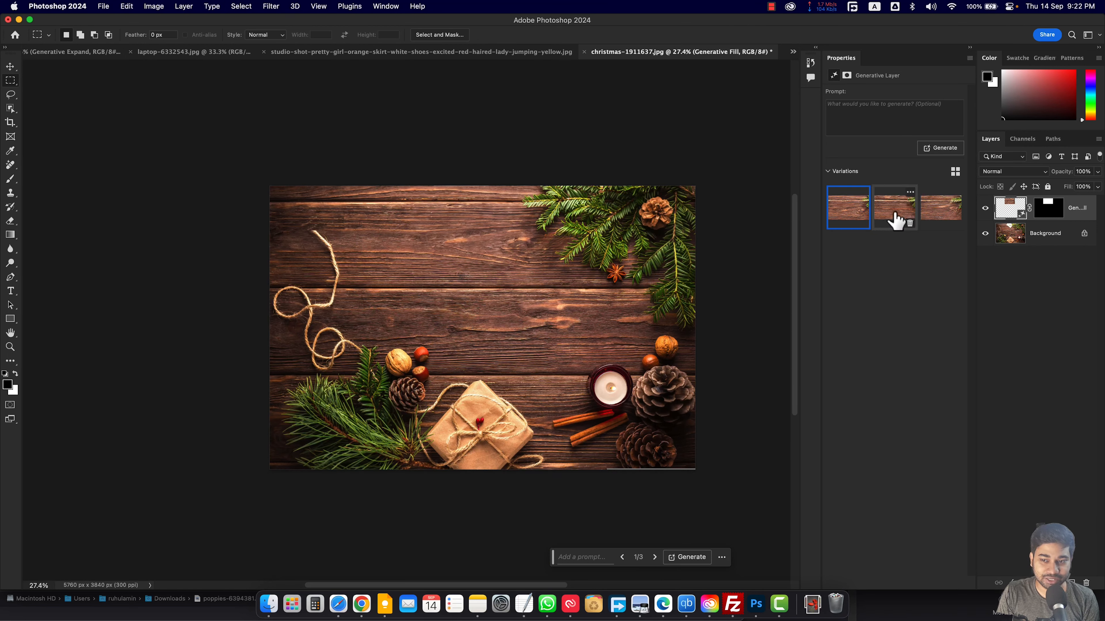
{"action": "left_click", "coordinate": [894, 219]}
{"action": "left_click", "coordinate": [937, 217]}
{"action": "left_click", "coordinate": [838, 217]}
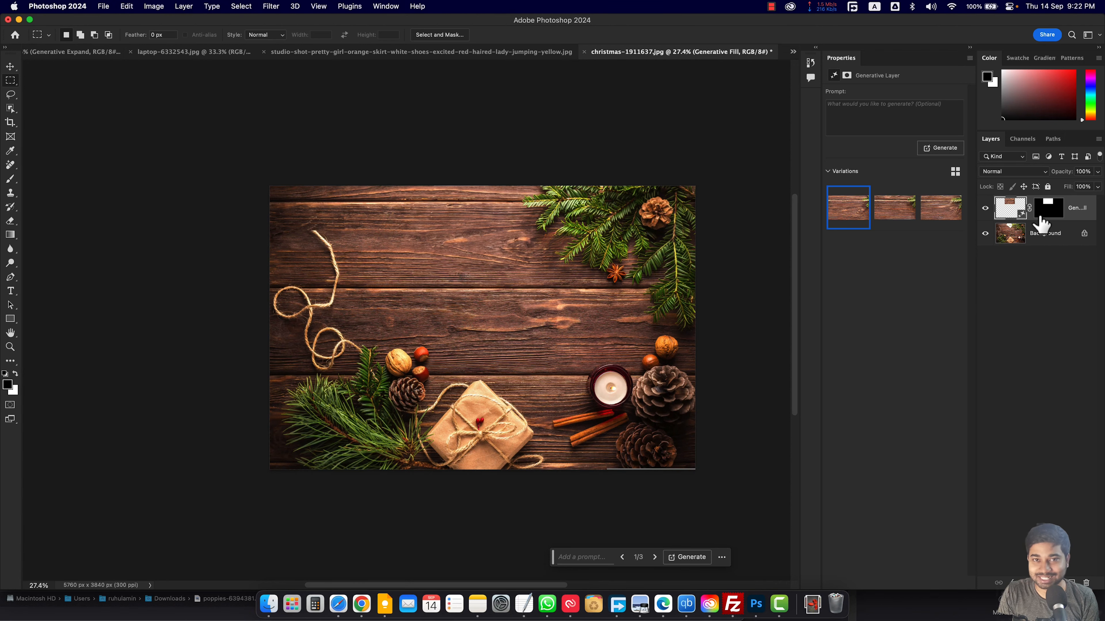
Toggle the visibility of the Background and Generative Fill layers to compare the photo with and without the envelope.
{"action": "left_click", "coordinate": [985, 233]}
{"action": "left_click", "coordinate": [985, 233]}
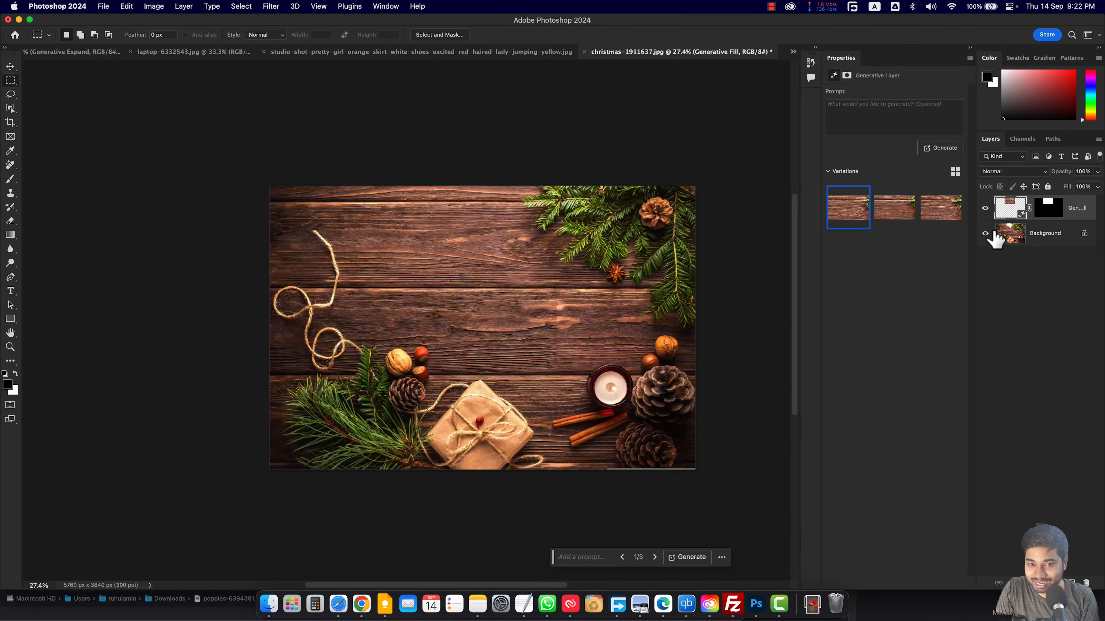
{"action": "left_click", "coordinate": [986, 209]}
{"action": "left_click", "coordinate": [985, 209]}
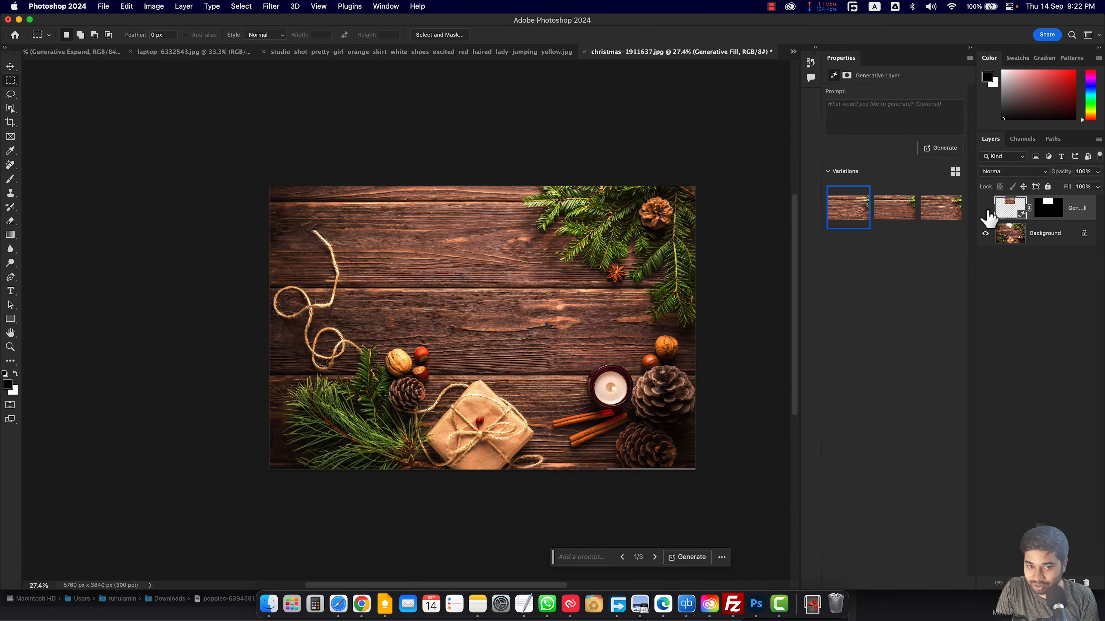
{"action": "left_click", "coordinate": [985, 208]}
{"action": "left_click", "coordinate": [985, 209]}
Activate the Generative Fill layer's mask with the Brush tool, then delete the layer to bring back the envelope.
{"action": "left_click", "coordinate": [1048, 208]}
{"action": "key", "text": "b"}
{"action": "scroll", "coordinate": [505, 325], "scroll_direction": "up", "scroll_amount": 4}
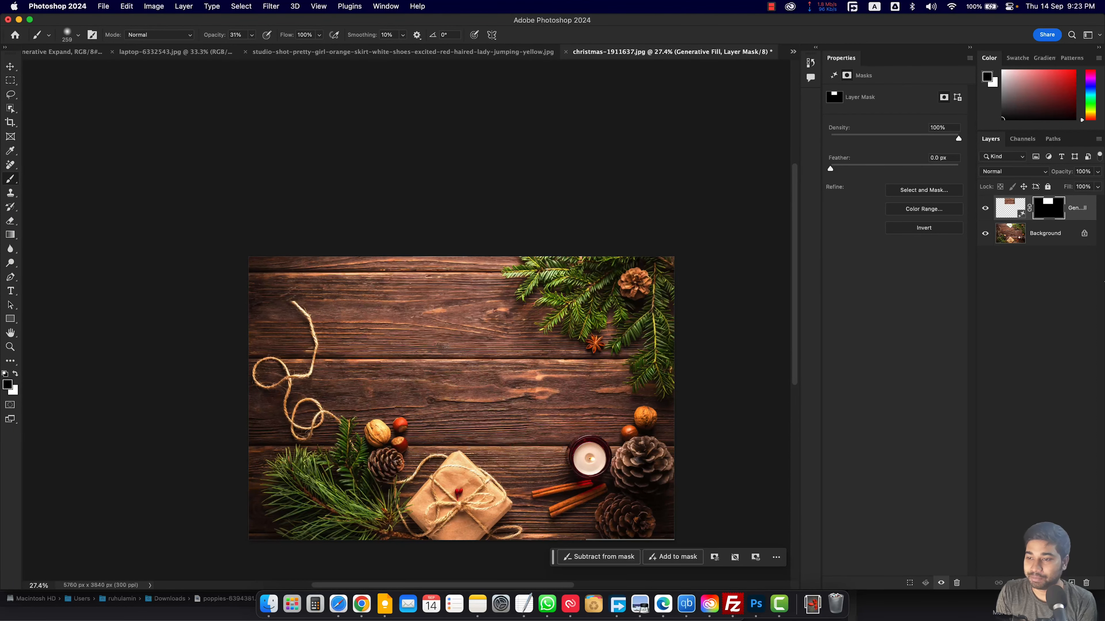
{"action": "key", "text": "BackSpace"}
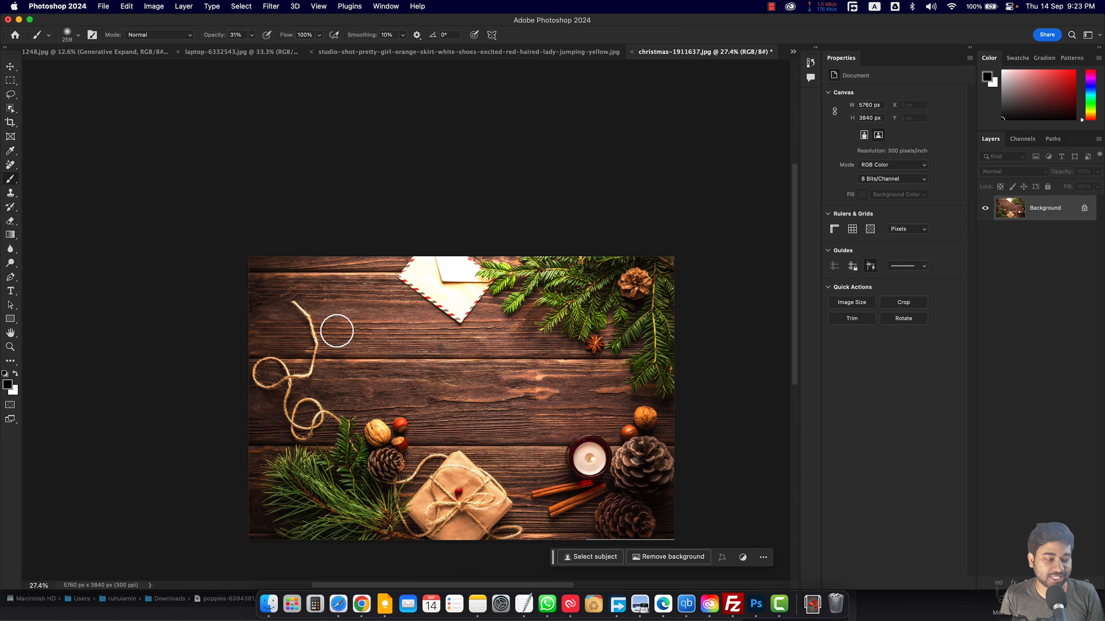
Circle the envelope with the Remove tool to erase it, and check the repaired wood close up and in the whole photo.
{"action": "left_click", "coordinate": [10, 166]}
{"action": "right_click", "coordinate": [11, 170]}
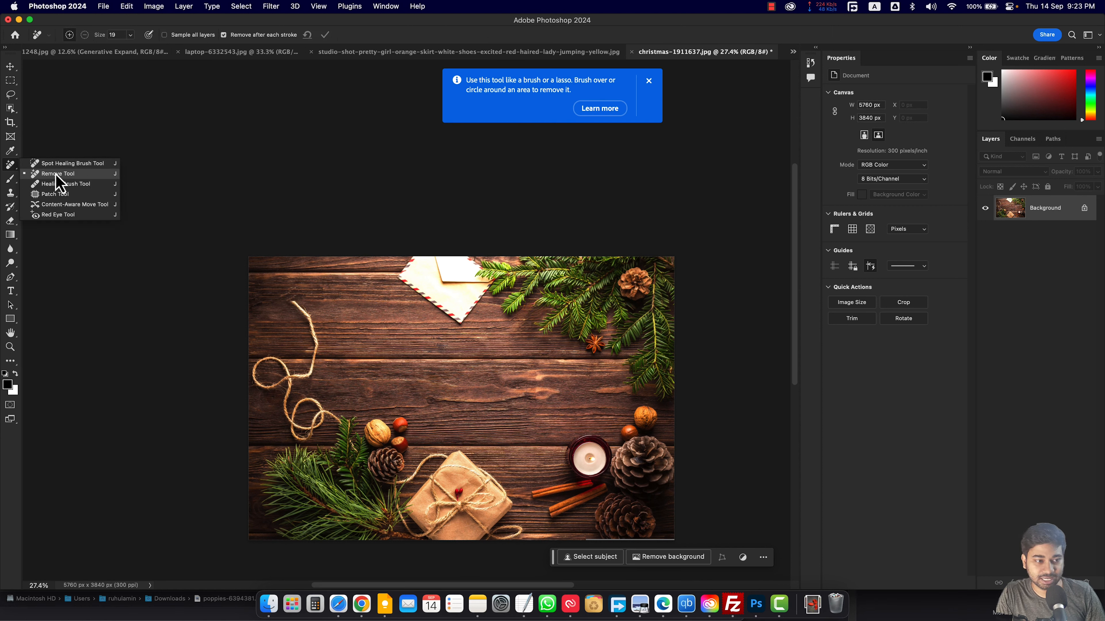
{"action": "left_click", "coordinate": [83, 176]}
{"action": "scroll", "coordinate": [409, 331], "scroll_direction": "up", "scroll_amount": 10}
{"action": "mouse_move", "coordinate": [398, 104]}
{"action": "left_mouse_down"}
{"action": "mouse_move", "coordinate": [351, 167]}
{"action": "mouse_move", "coordinate": [388, 216]}
{"action": "mouse_move", "coordinate": [541, 329]}
{"action": "mouse_move", "coordinate": [560, 331]}
{"action": "mouse_move", "coordinate": [724, 165]}
{"action": "mouse_move", "coordinate": [709, 140]}
{"action": "mouse_move", "coordinate": [630, 97]}
{"action": "mouse_move", "coordinate": [542, 80]}
{"action": "mouse_move", "coordinate": [439, 91]}
{"action": "mouse_move", "coordinate": [395, 109]}
{"action": "left_mouse_up"}
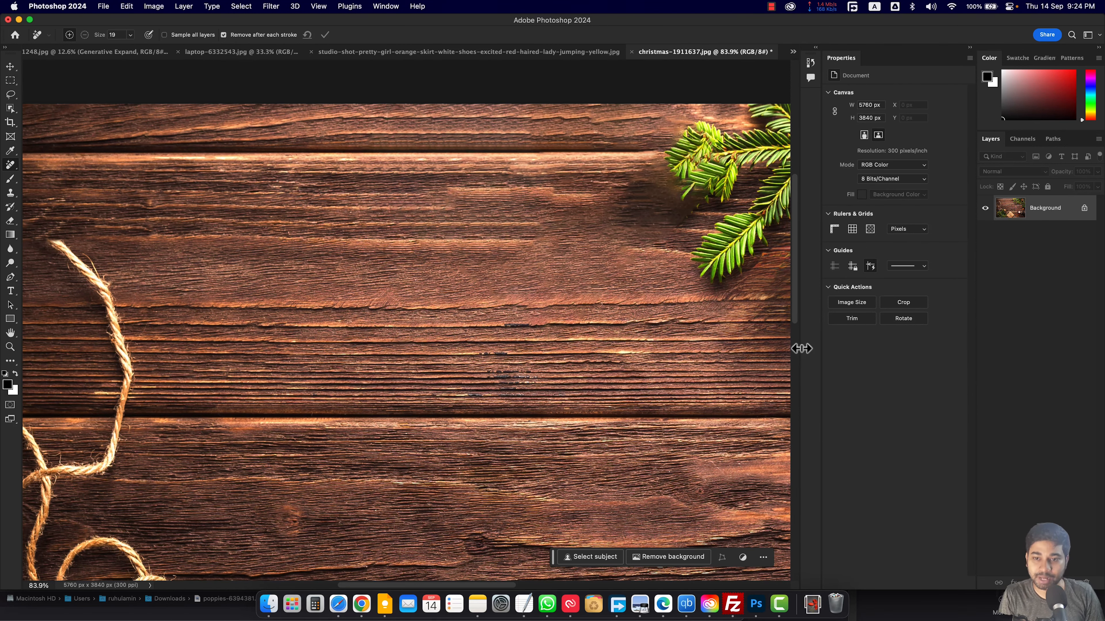
{"action": "scroll", "coordinate": [464, 352], "scroll_direction": "down", "scroll_amount": 5}
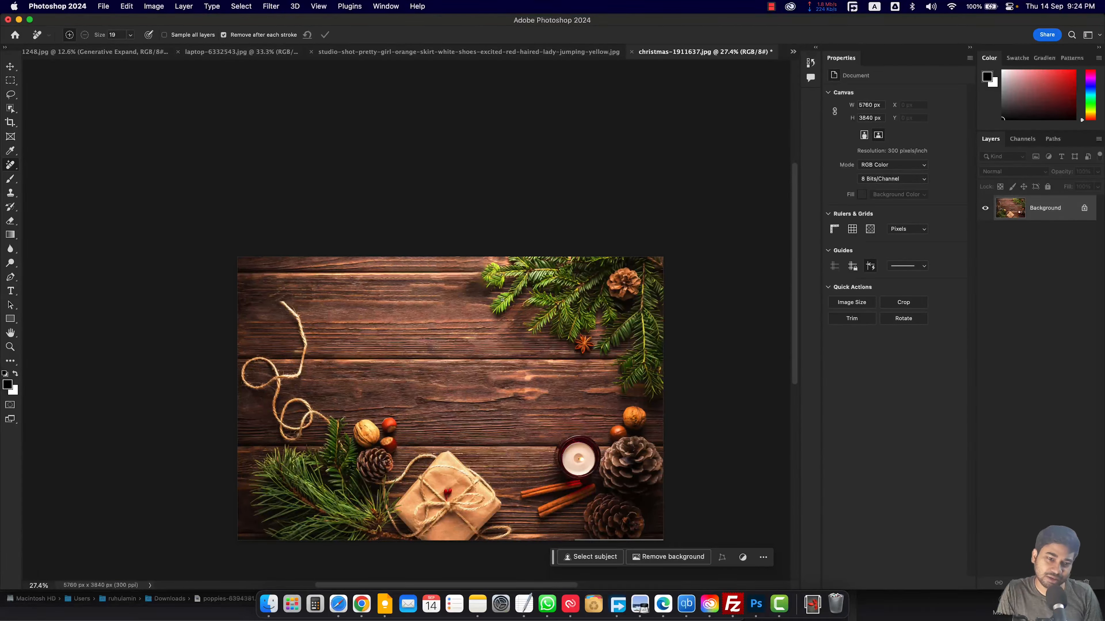
{"action": "scroll", "coordinate": [499, 299], "scroll_direction": "up", "scroll_amount": 3}
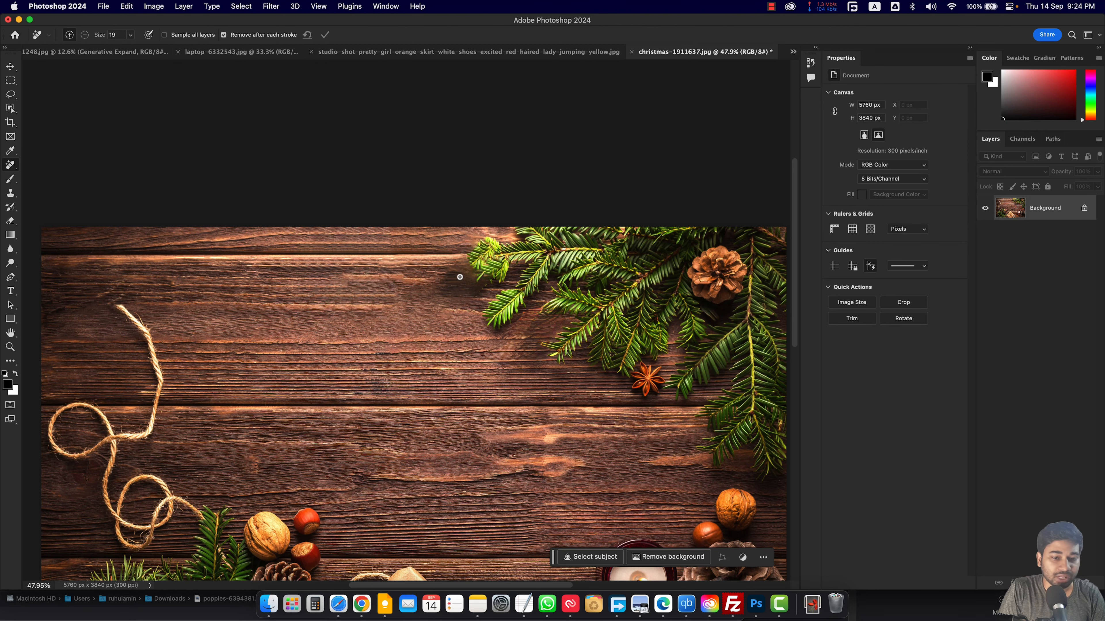
{"action": "scroll", "coordinate": [376, 235], "scroll_direction": "down", "scroll_amount": 5}
{"action": "left_click_drag", "start_coordinate": [453, 354], "coordinate": [450, 333]}
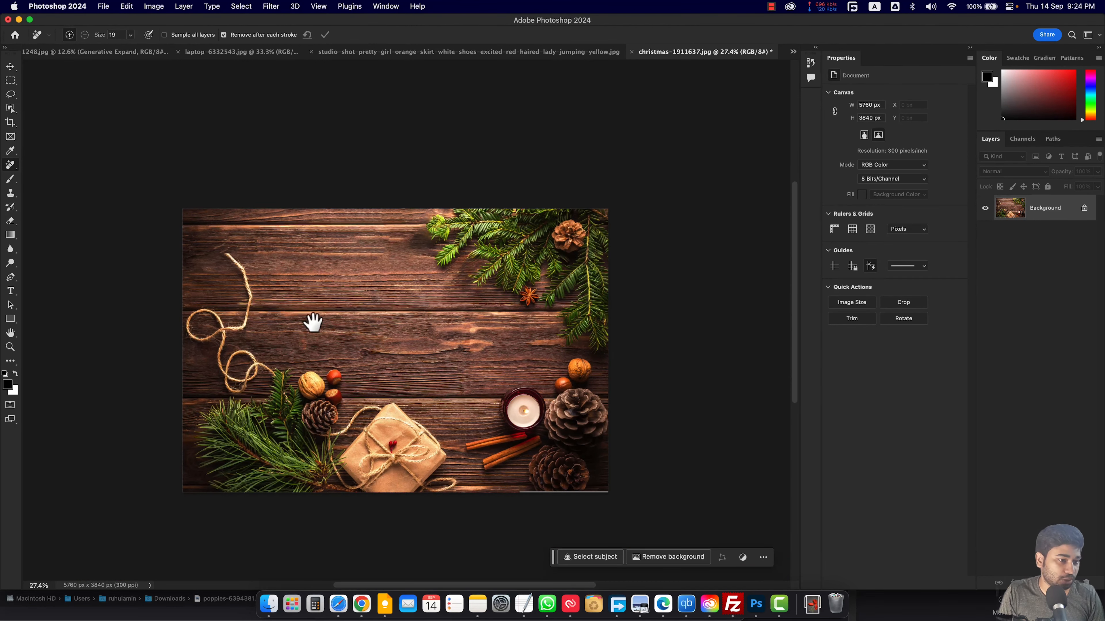
{"action": "left_click", "coordinate": [10, 235]}
{"action": "left_click_drag", "start_coordinate": [368, 503], "coordinate": [419, 273]}
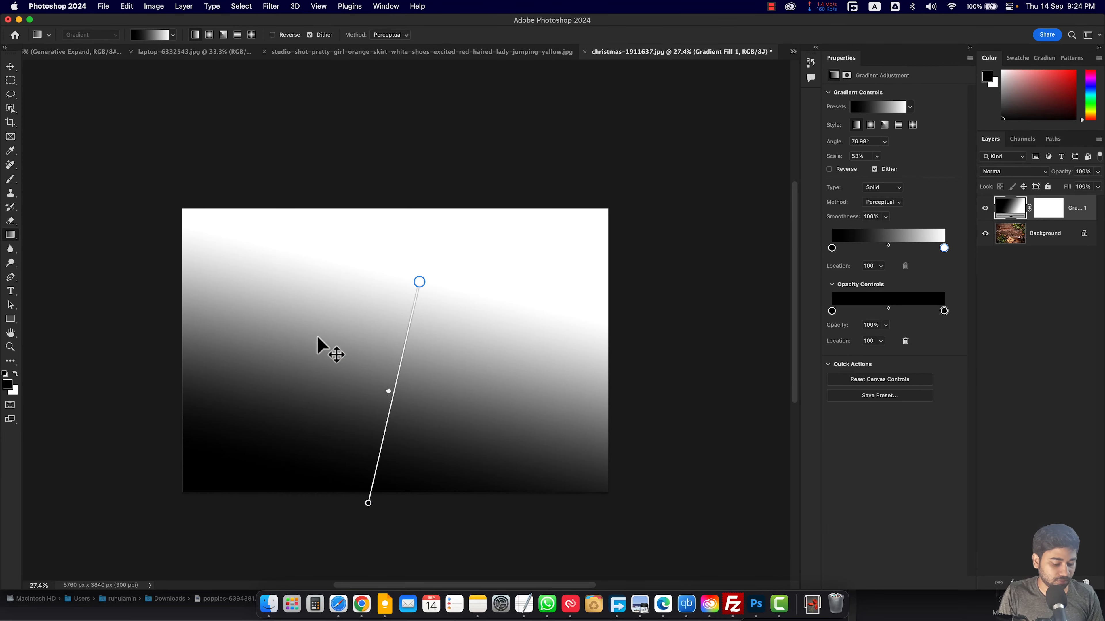
{"action": "key", "text": "Escape"}
Draw a black-to-transparent linear gradient from just outside the photo's lower-left corner to the pine branches, at about 43° and 92% scale.
{"action": "left_click", "coordinate": [89, 35]}
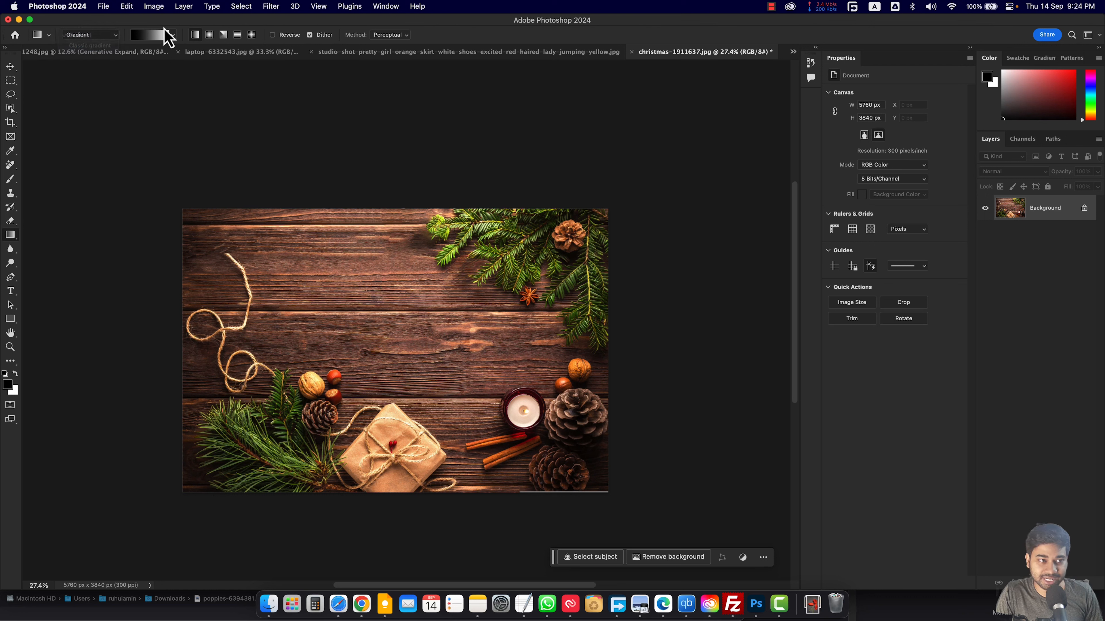
{"action": "left_click", "coordinate": [156, 39]}
{"action": "left_click", "coordinate": [95, 55]}
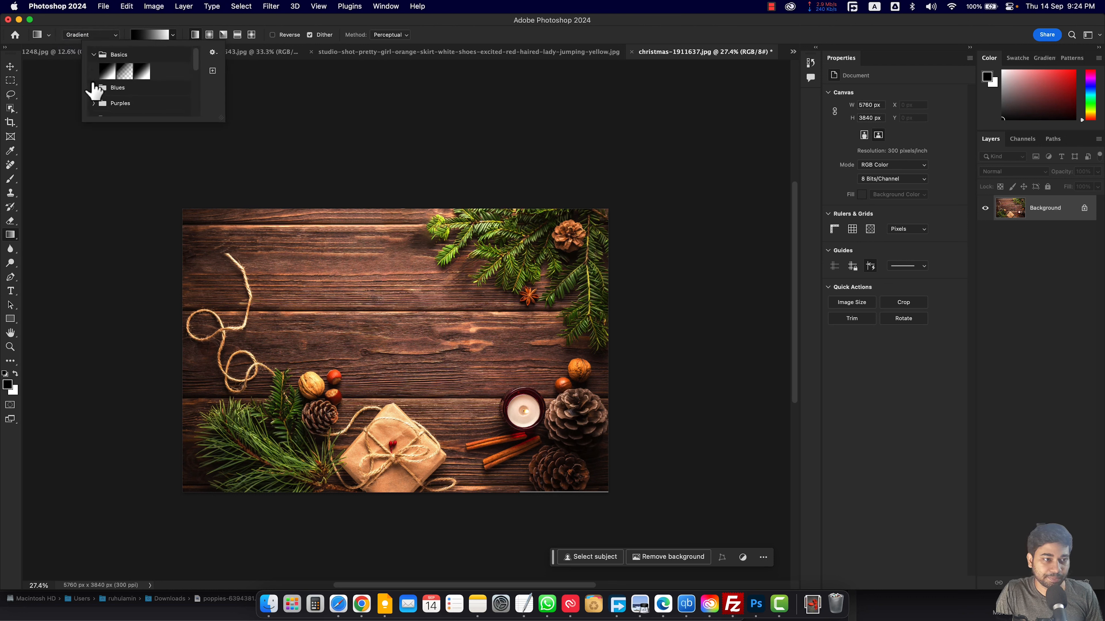
{"action": "left_click", "coordinate": [126, 73]}
{"action": "left_click", "coordinate": [188, 31]}
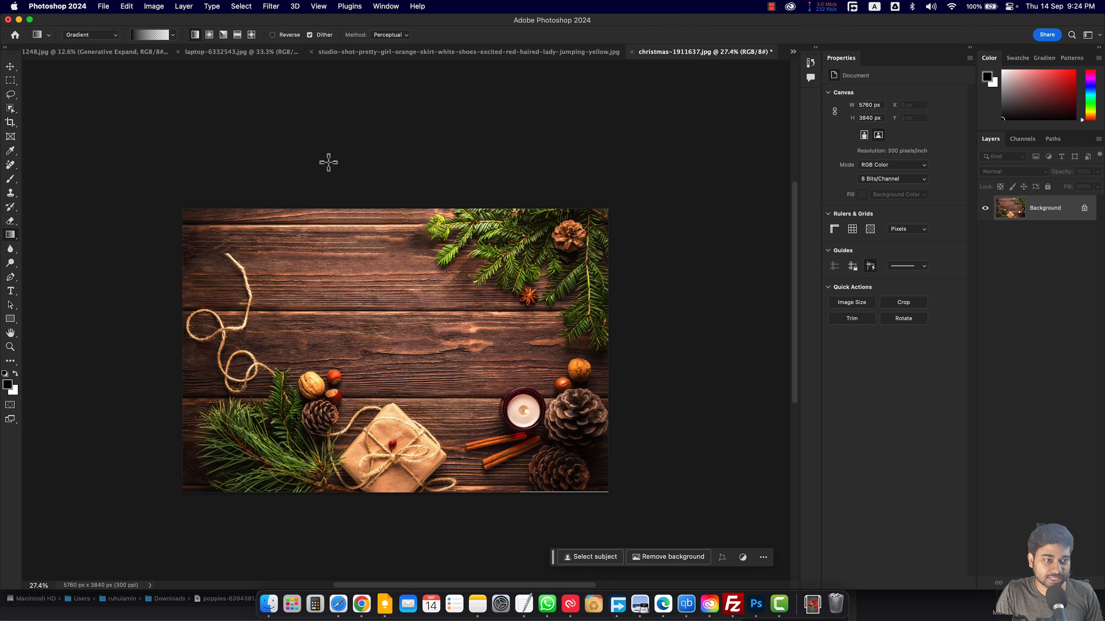
{"action": "left_click_drag", "start_coordinate": [340, 501], "coordinate": [459, 240]}
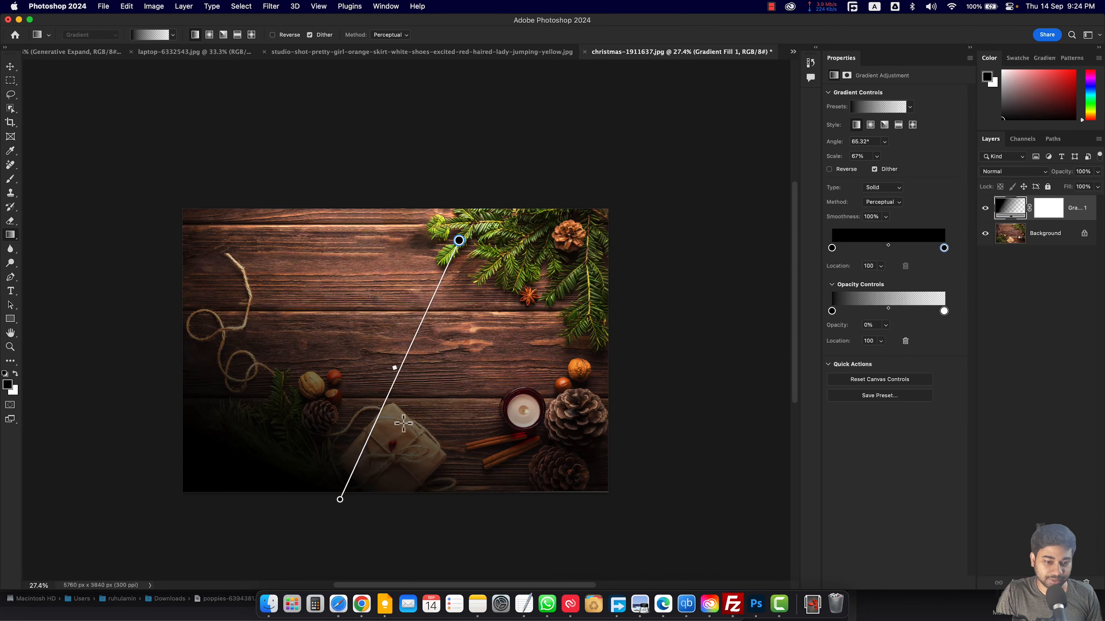
{"action": "left_click_drag", "start_coordinate": [394, 368], "coordinate": [418, 318]}
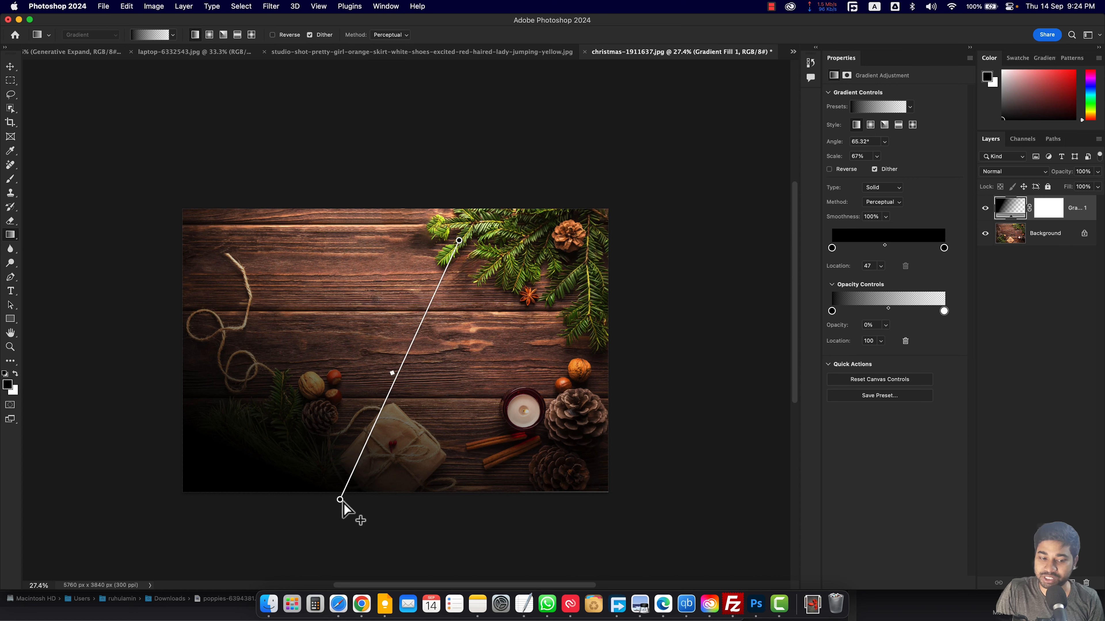
{"action": "left_click_drag", "start_coordinate": [340, 500], "coordinate": [173, 506]}
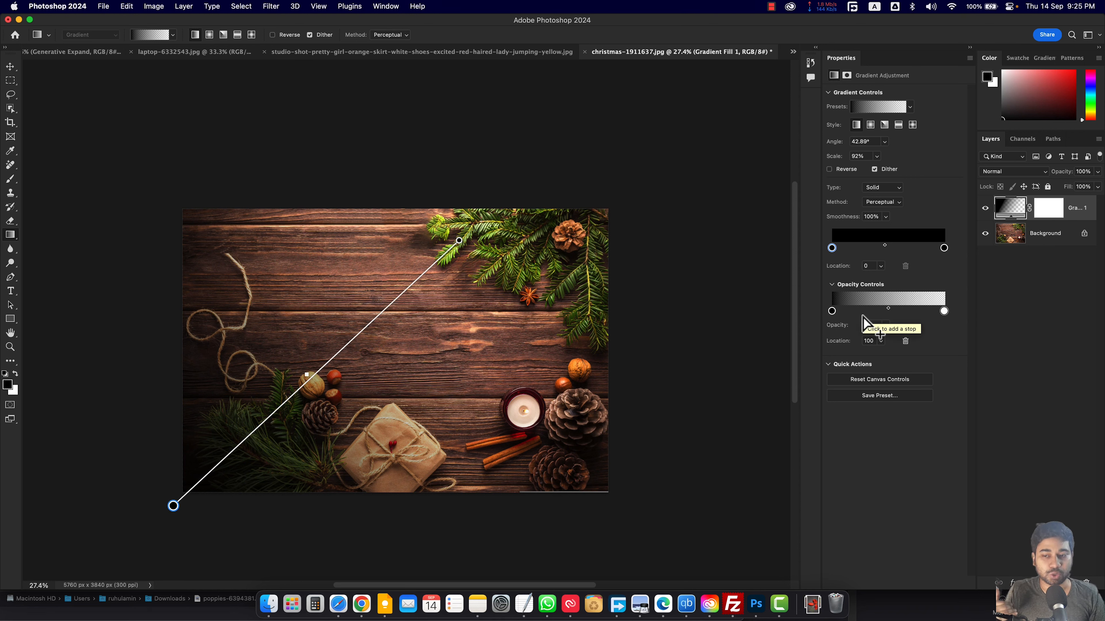
Recolour the gradient's first colour stop dark olive green, about #363c0c, and keep its first opacity stop at 100%.
{"action": "double_click", "coordinate": [832, 247]}
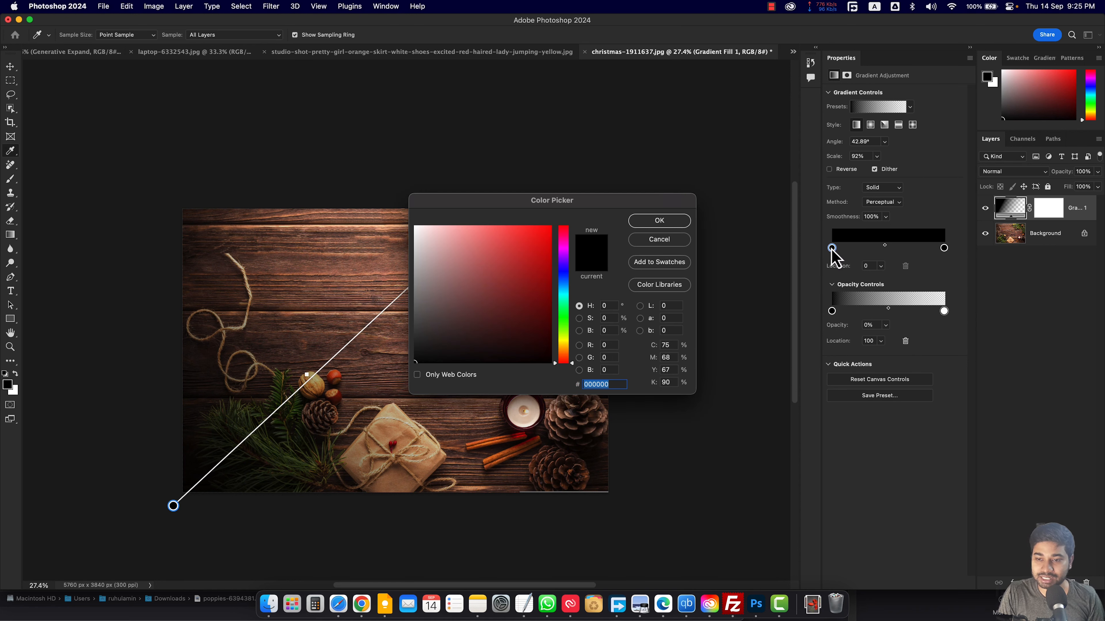
{"action": "left_click_drag", "start_coordinate": [504, 304], "coordinate": [564, 337]}
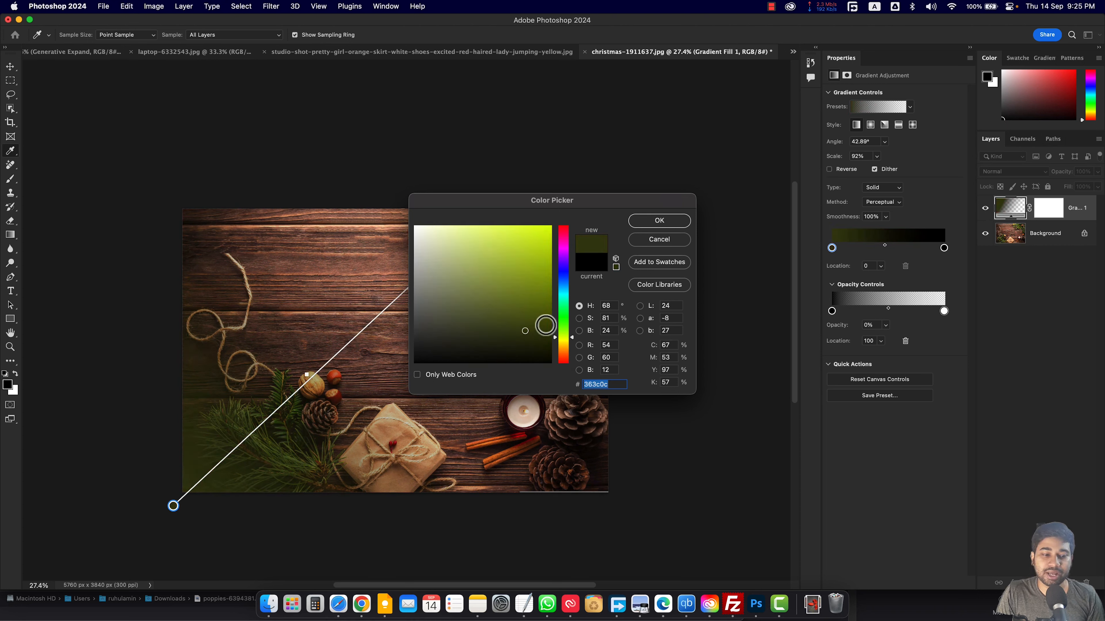
{"action": "left_click", "coordinate": [658, 221]}
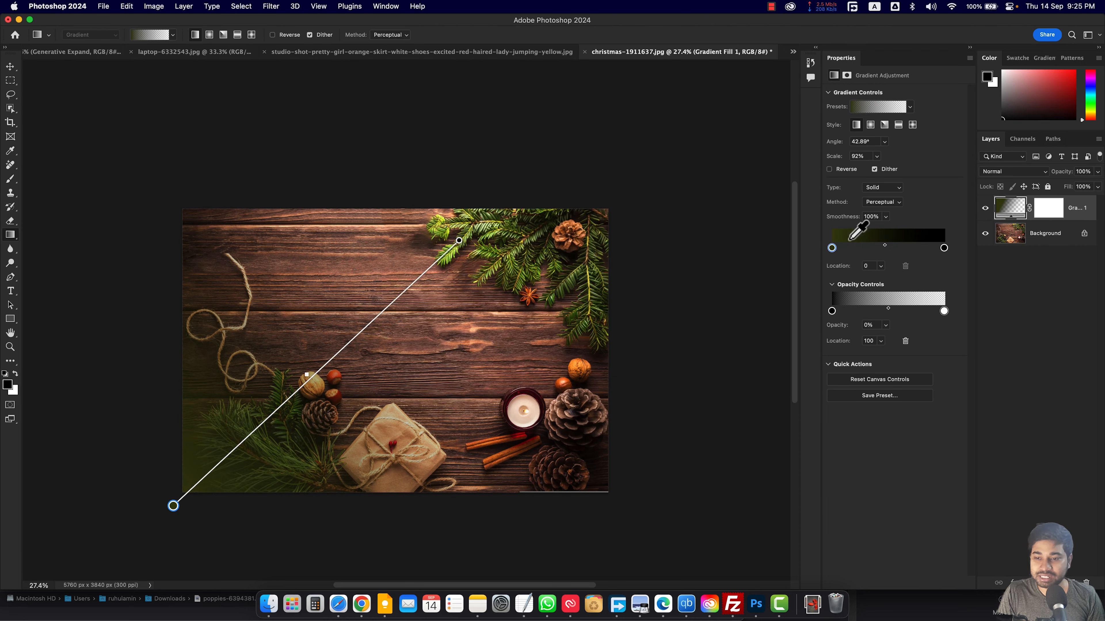
{"action": "left_click", "coordinate": [832, 310]}
{"action": "left_click_drag", "start_coordinate": [885, 325], "coordinate": [946, 335]}
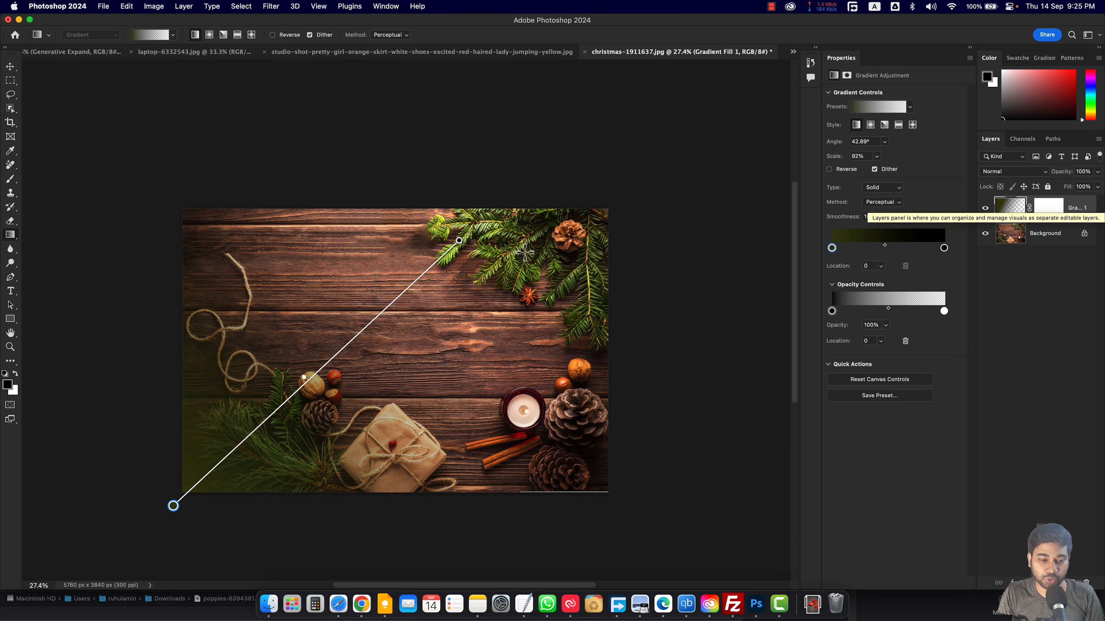
Shorten the gradient, change its style to radial, reposition it over the lower-left pine needles, and deselect the gradient layer.
{"action": "left_click_drag", "start_coordinate": [304, 377], "coordinate": [284, 395]}
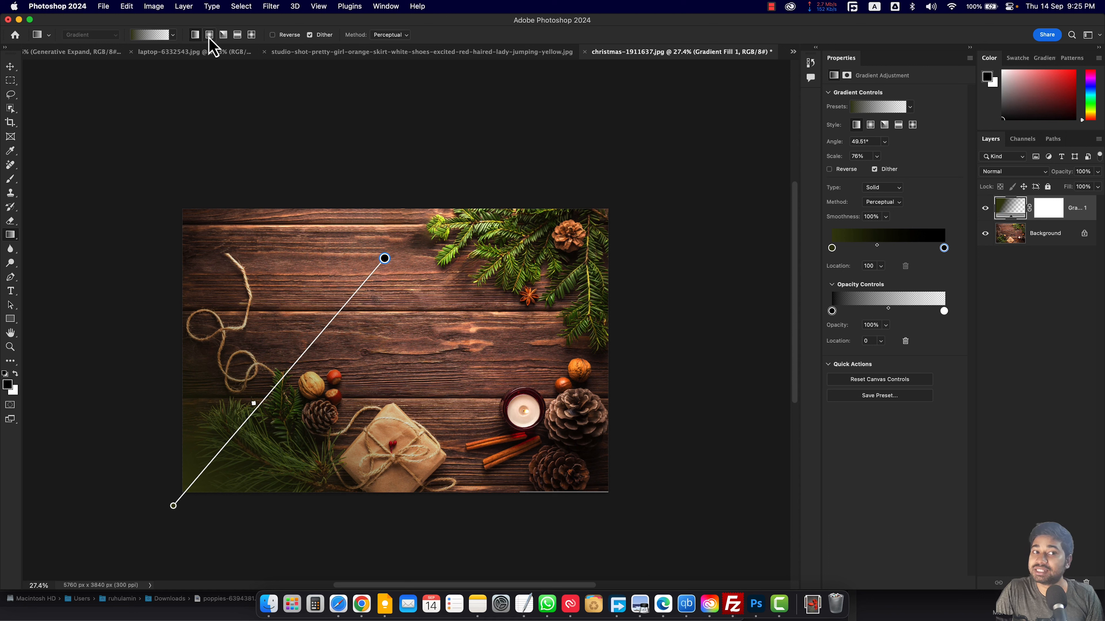
{"action": "left_click_drag", "start_coordinate": [384, 258], "coordinate": [330, 316]}
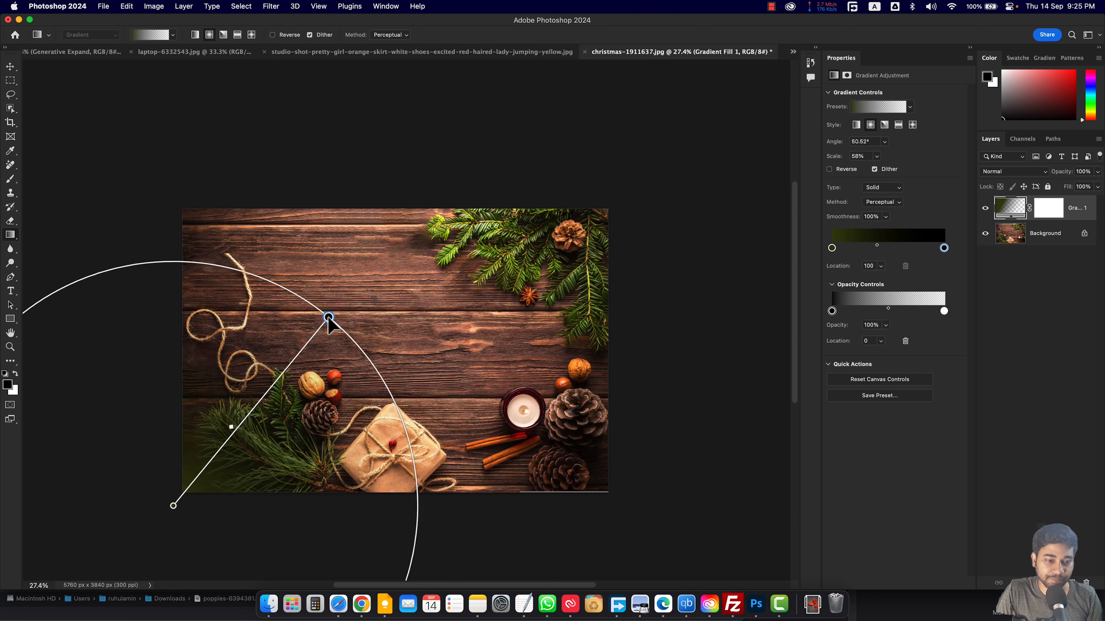
{"action": "left_click_drag", "start_coordinate": [285, 385], "coordinate": [373, 324]}
{"action": "mouse_move", "coordinate": [74, 289]}
{"action": "left_mouse_down"}
{"action": "mouse_move", "coordinate": [198, 387]}
{"action": "mouse_move", "coordinate": [73, 287]}
{"action": "left_mouse_up"}
{"action": "left_click_drag", "start_coordinate": [49, 245], "coordinate": [126, 328]}
{"action": "left_click", "coordinate": [1042, 309]}
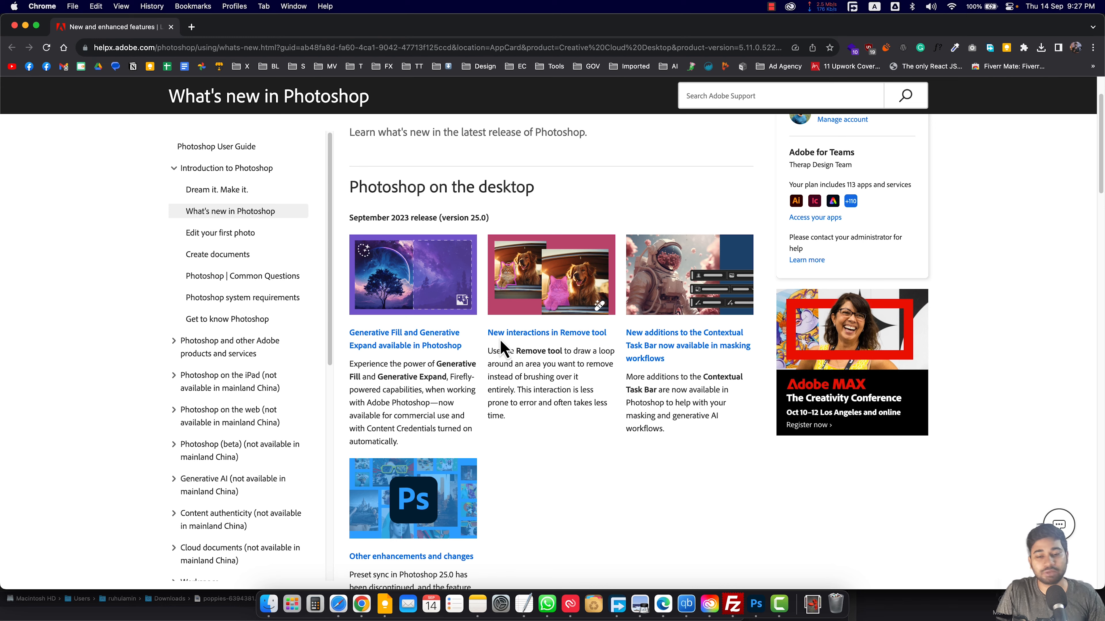
In Chrome, review Adobe's What's new in Photoshop page, skim the detailed new feature summary, and return to the first page.
{"action": "scroll", "coordinate": [488, 344], "scroll_direction": "down", "scroll_amount": 3}
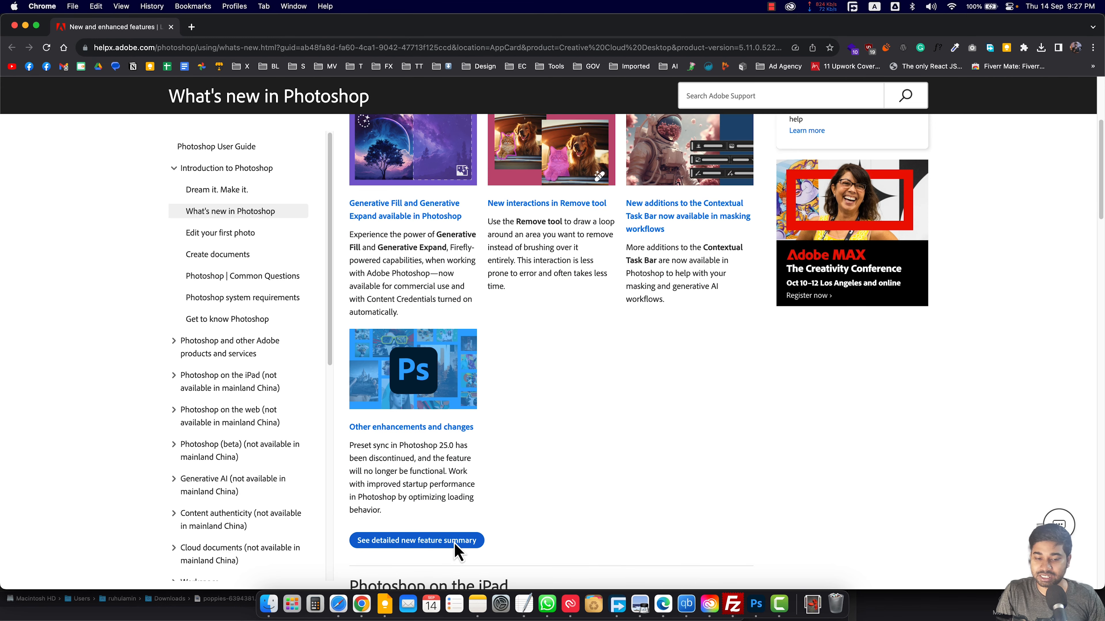
{"action": "left_click", "coordinate": [425, 540]}
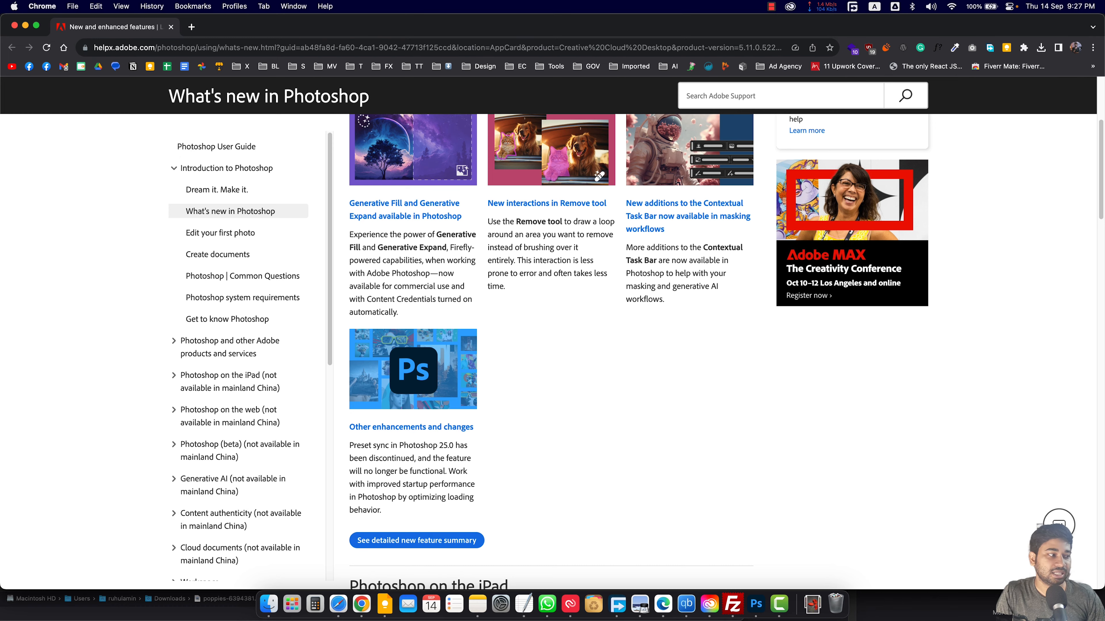
{"action": "scroll", "coordinate": [487, 379], "scroll_direction": "down", "scroll_amount": 3}
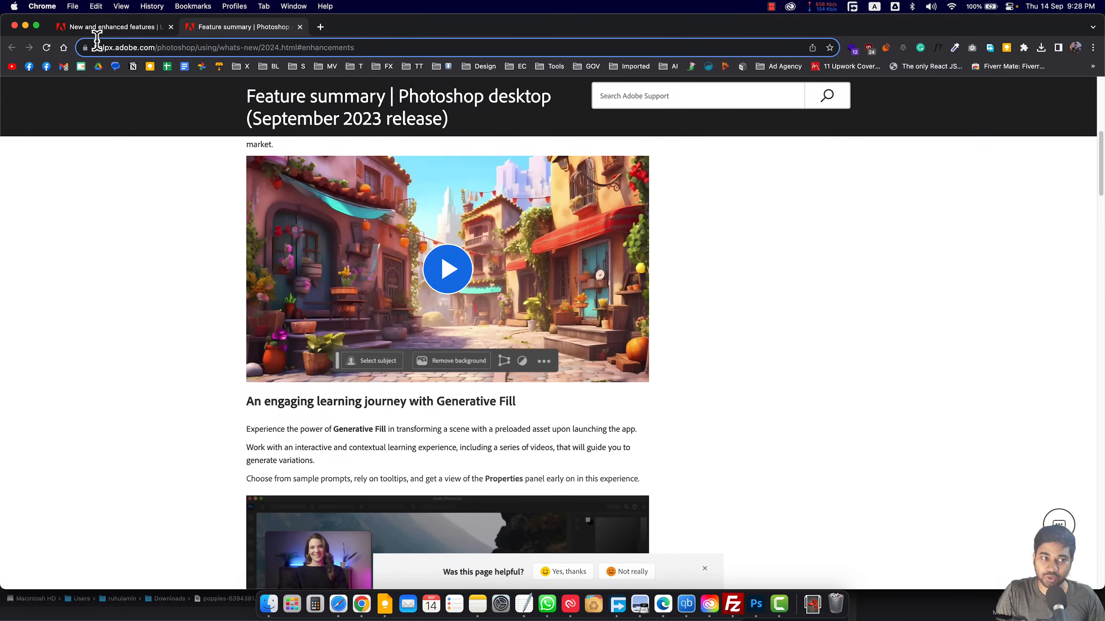
{"action": "left_click", "coordinate": [97, 27]}
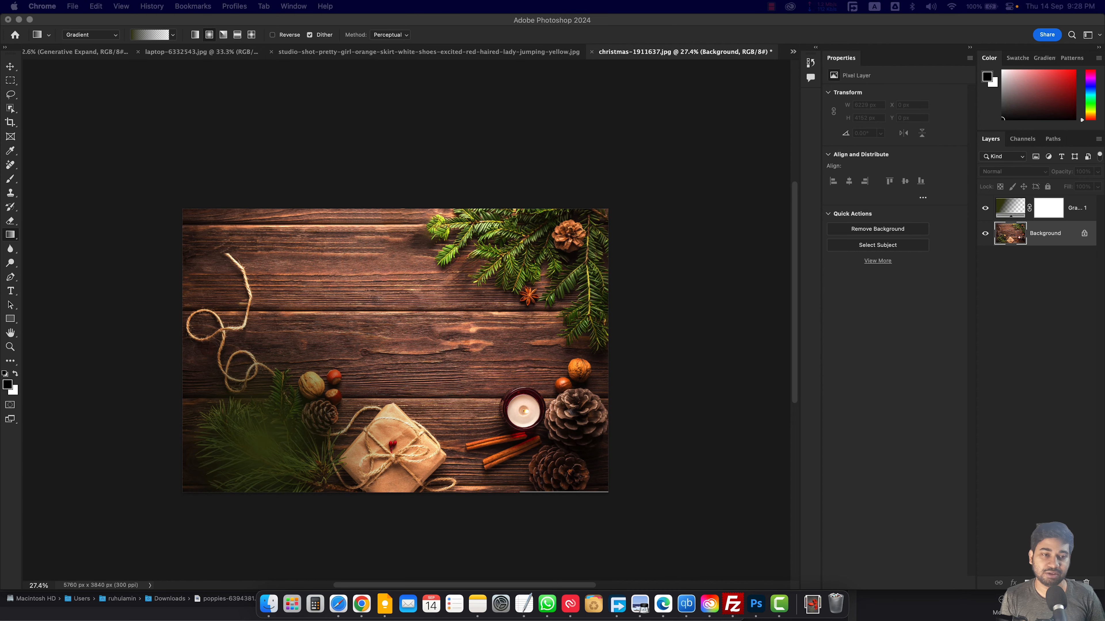